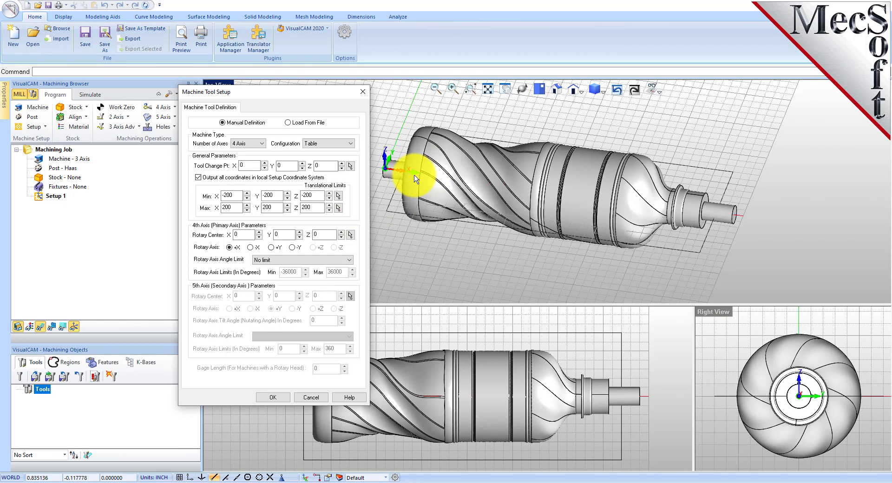
Accept the 4 Axis table machine definition, and configure the Haas post-processor with the .nc posted file extension
{"action": "left_click", "coordinate": [274, 399]}
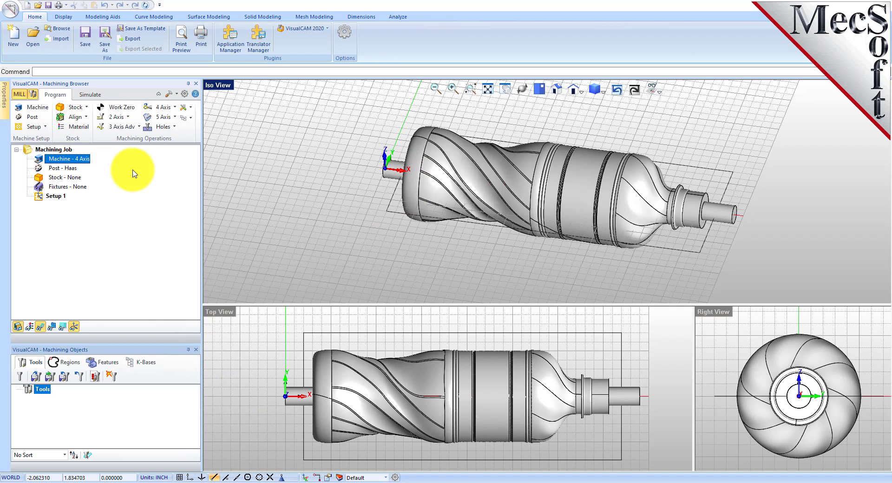
{"action": "left_click", "coordinate": [39, 122]}
{"action": "left_click_drag", "start_coordinate": [175, 109], "coordinate": [276, 112]}
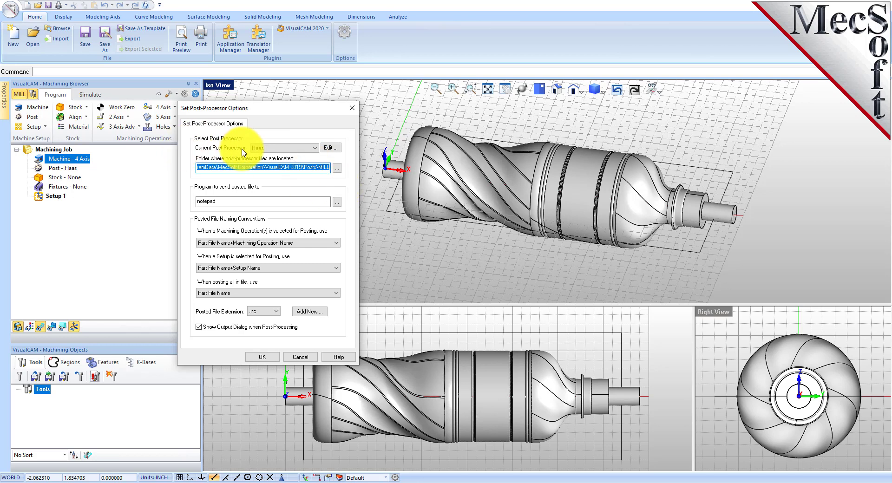
{"action": "left_click", "coordinate": [314, 149]}
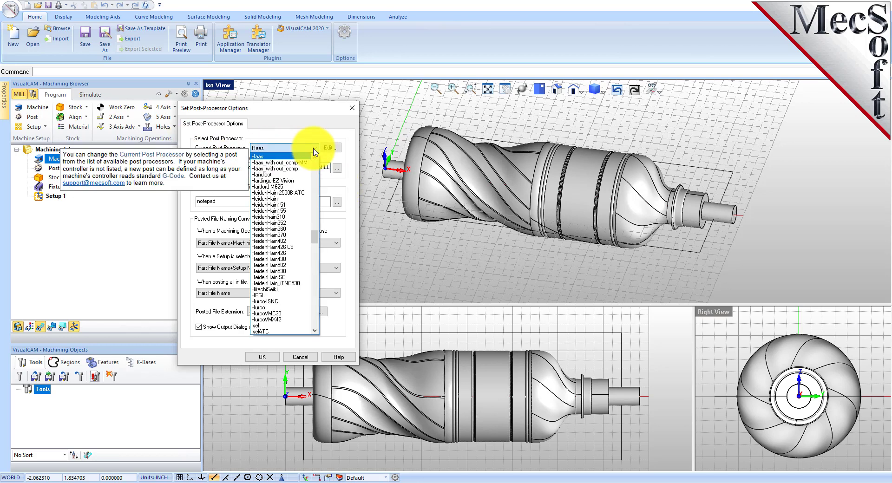
{"action": "mouse_move", "coordinate": [315, 237]}
{"action": "left_mouse_down"}
{"action": "mouse_move", "coordinate": [314, 218]}
{"action": "mouse_move", "coordinate": [315, 237]}
{"action": "left_mouse_up"}
{"action": "left_click", "coordinate": [340, 328]}
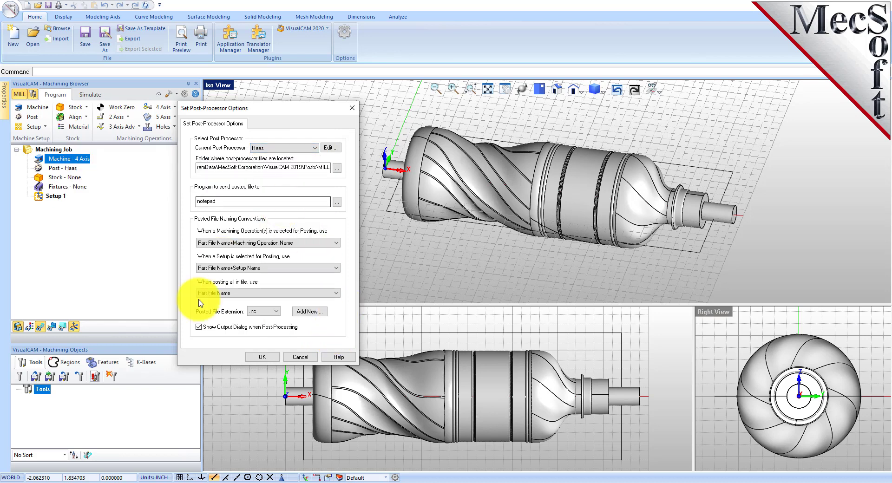
{"action": "left_click", "coordinate": [271, 311]}
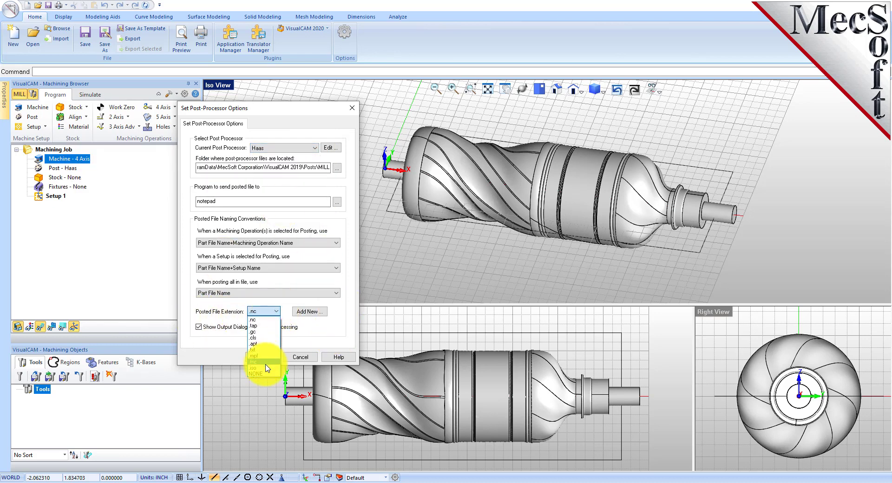
{"action": "left_click", "coordinate": [263, 320]}
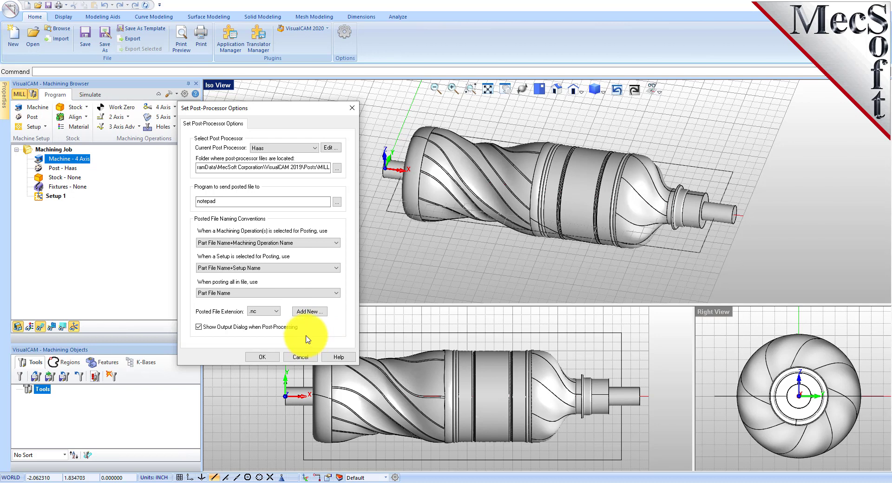
{"action": "left_click", "coordinate": [263, 356]}
{"action": "left_click", "coordinate": [47, 168]}
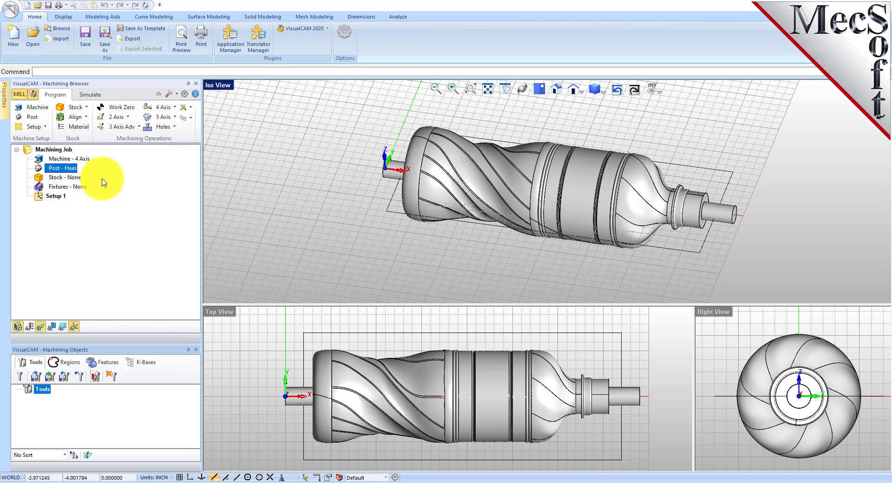
{"action": "left_click", "coordinate": [43, 196]}
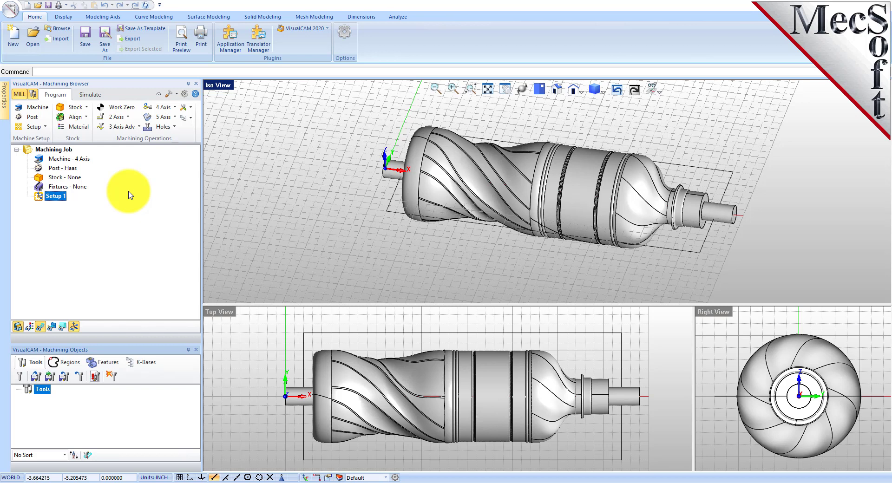
Create a box stock 9.75 in long, 3 in wide and 3 in high, referenced from the lower front-left corner
{"action": "left_click", "coordinate": [86, 108]}
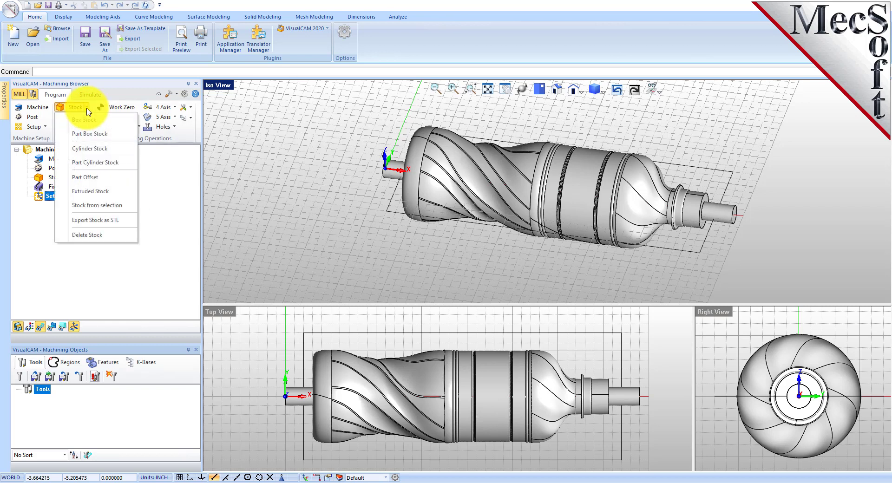
{"action": "left_click", "coordinate": [120, 124]}
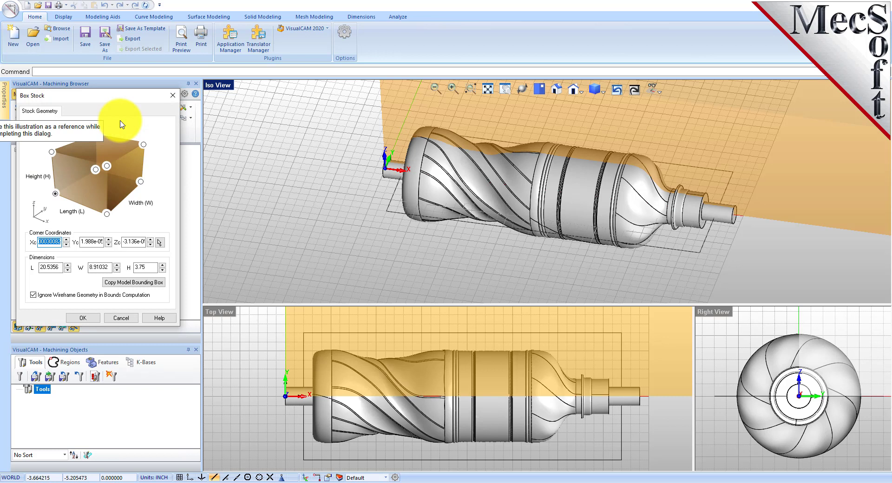
{"action": "left_click", "coordinate": [83, 318]}
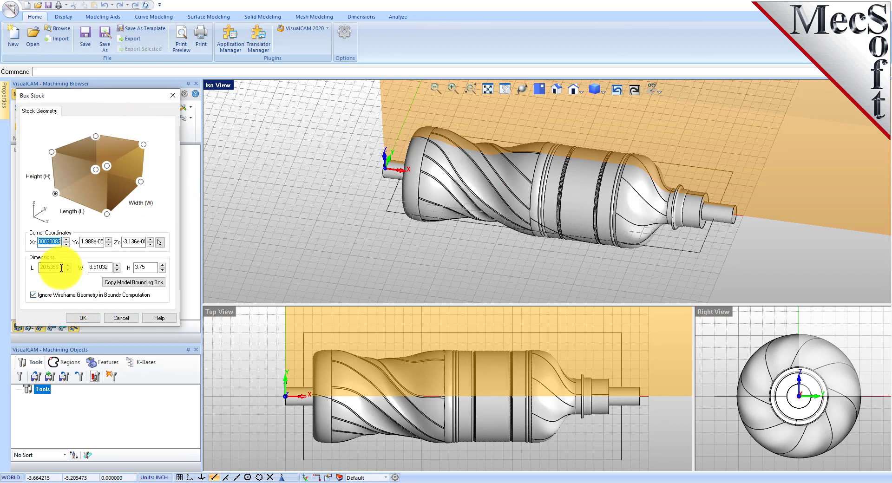
{"action": "double_click", "coordinate": [40, 268]}
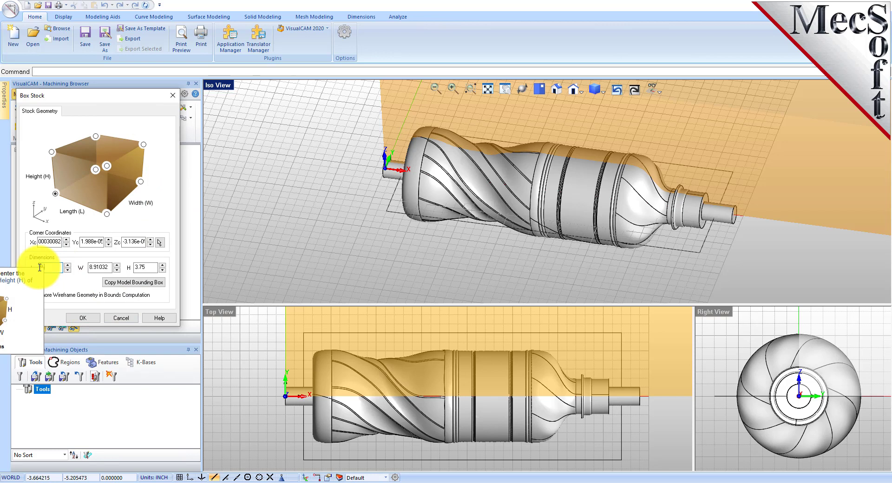
{"action": "type", "text": "9.75"}
{"action": "double_click", "coordinate": [96, 268]}
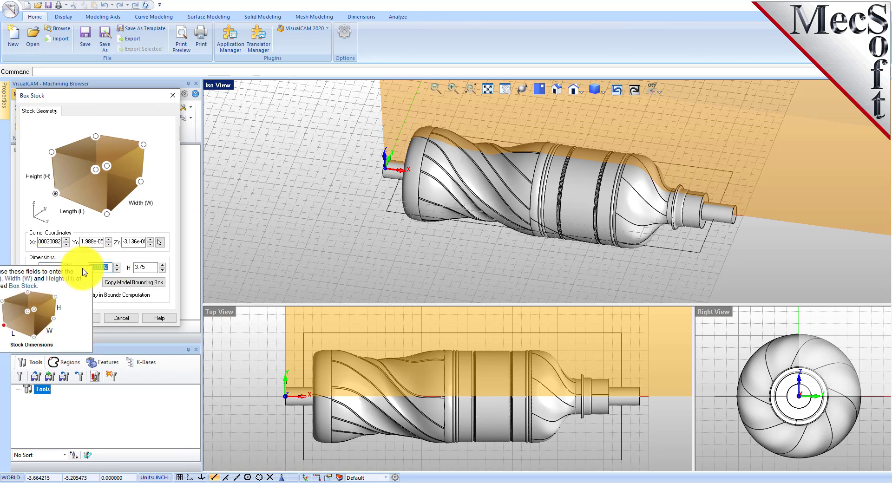
{"action": "type", "text": "3"}
{"action": "double_click", "coordinate": [135, 267]}
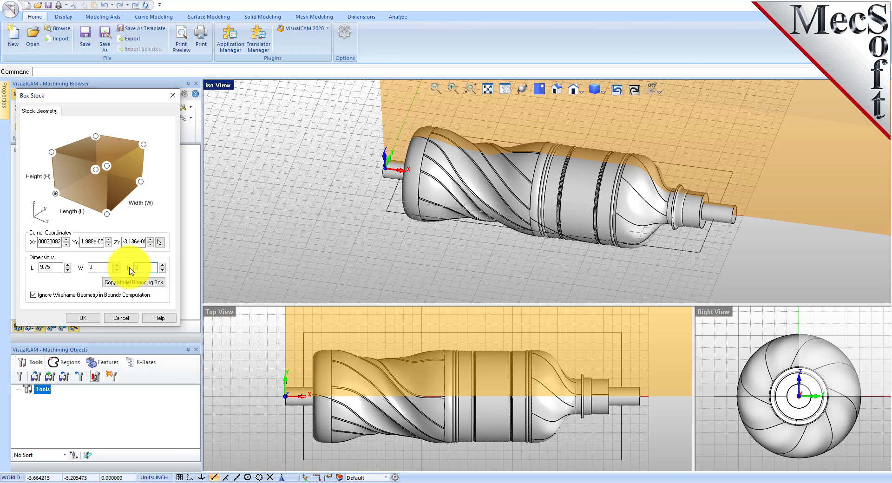
{"action": "type", "text": "3"}
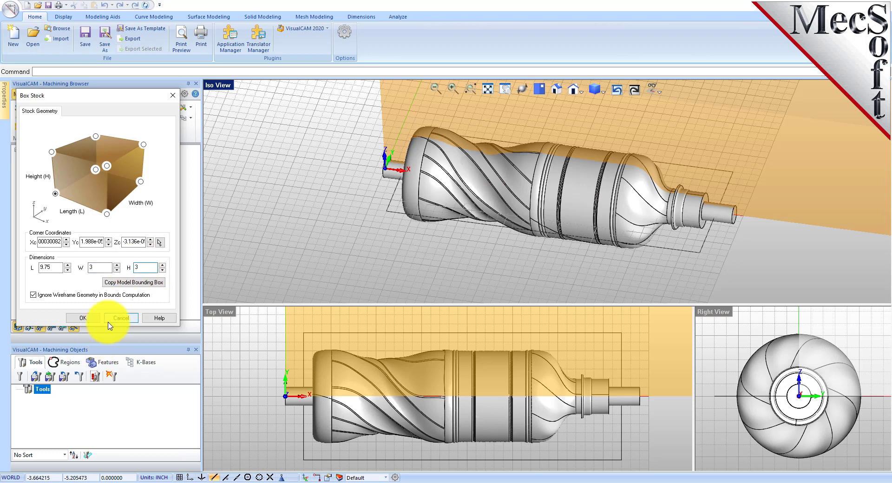
{"action": "left_click", "coordinate": [56, 194]}
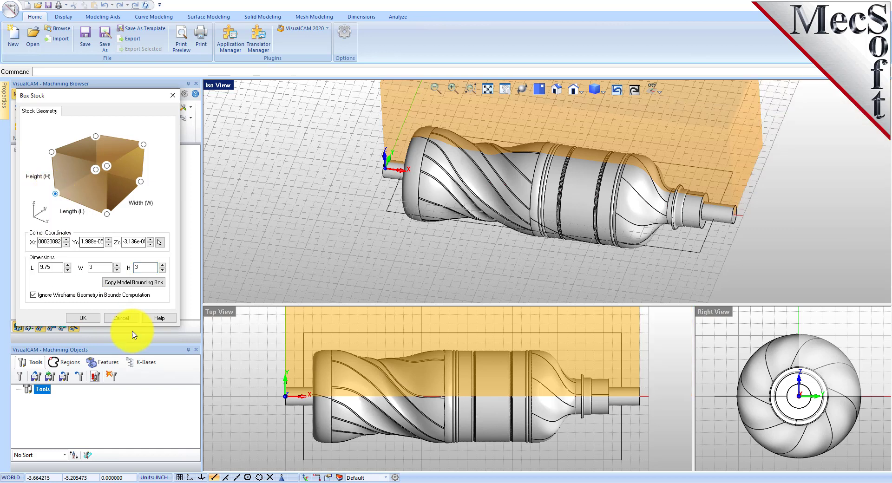
{"action": "left_click", "coordinate": [83, 319]}
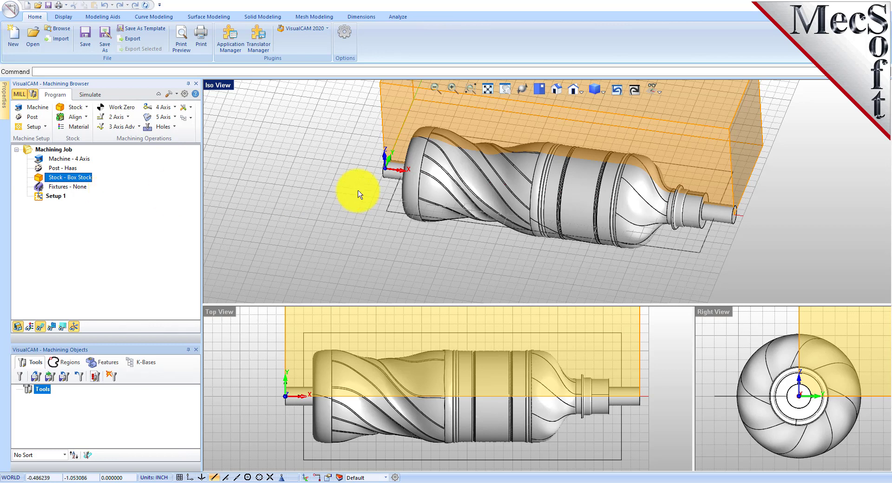
Toggle the stock's visibility off and on to check the box stock against the bottle model
{"action": "left_click", "coordinate": [18, 328]}
{"action": "left_click", "coordinate": [19, 328]}
{"action": "left_click", "coordinate": [18, 328]}
{"action": "left_click", "coordinate": [18, 328]}
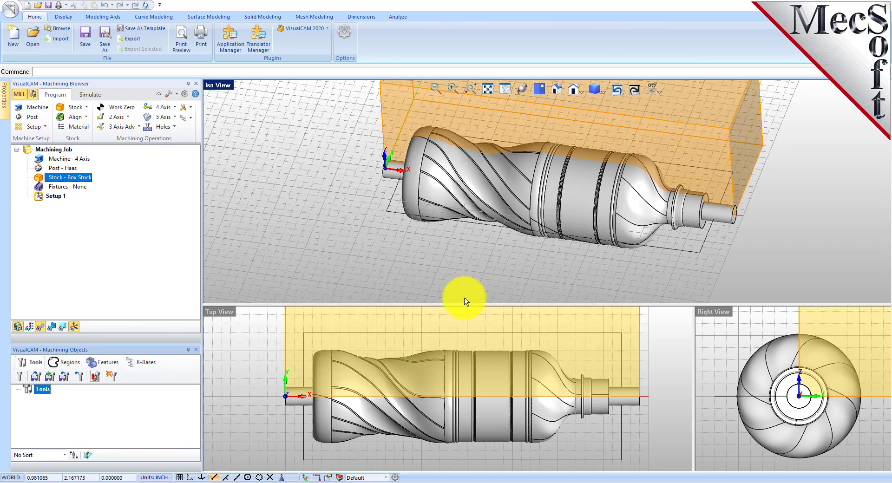
Align the box stock about the part with Center for both the Z and XY alignment
{"action": "scroll", "coordinate": [508, 252], "scroll_direction": "down", "scroll_amount": 4}
{"action": "scroll", "coordinate": [525, 199], "scroll_direction": "up", "scroll_amount": 2}
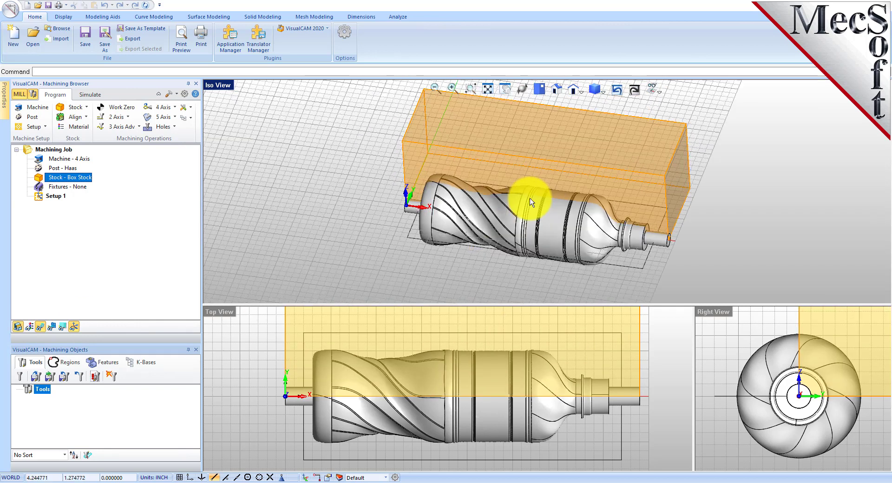
{"action": "scroll", "coordinate": [537, 168], "scroll_direction": "up", "scroll_amount": 2}
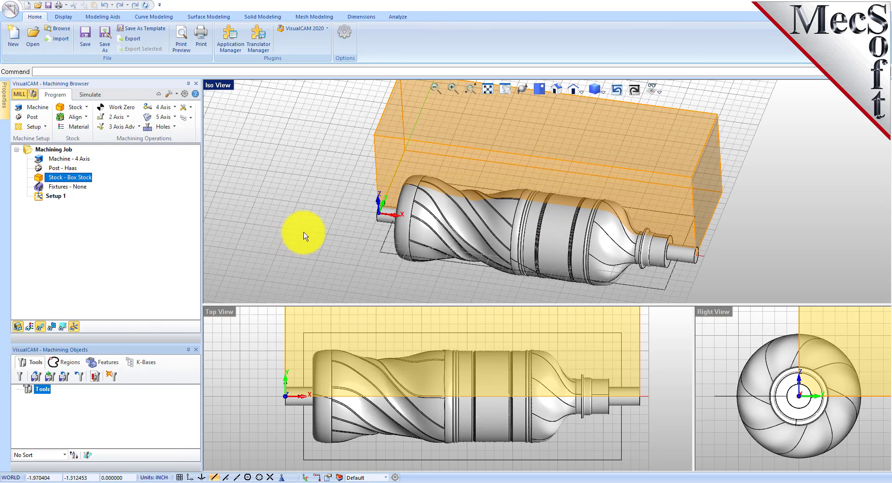
{"action": "left_click", "coordinate": [86, 119]}
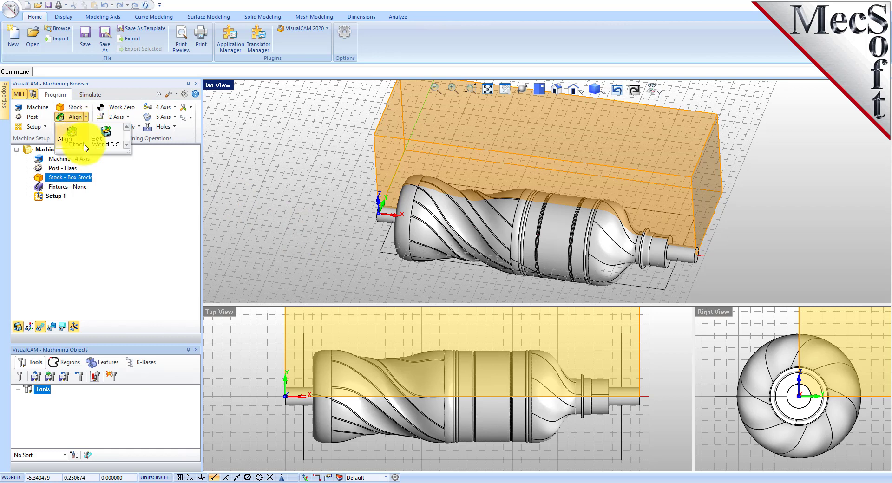
{"action": "left_click", "coordinate": [72, 133]}
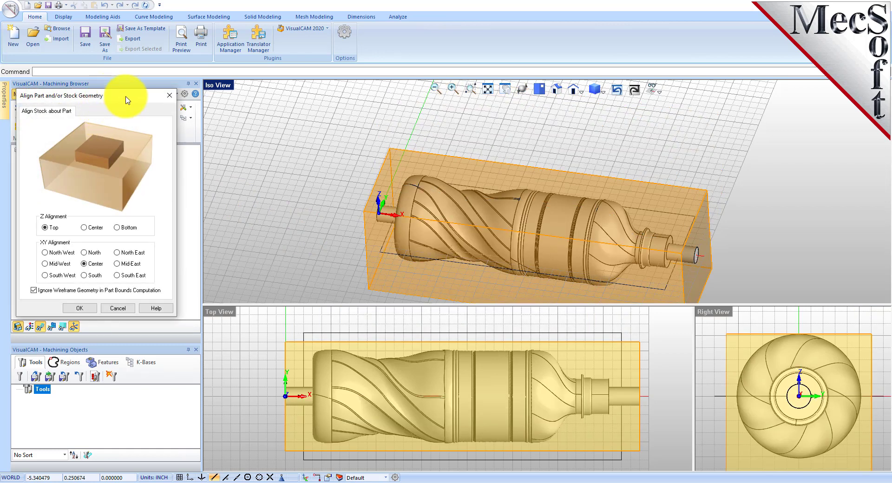
{"action": "left_click_drag", "start_coordinate": [108, 99], "coordinate": [244, 107]}
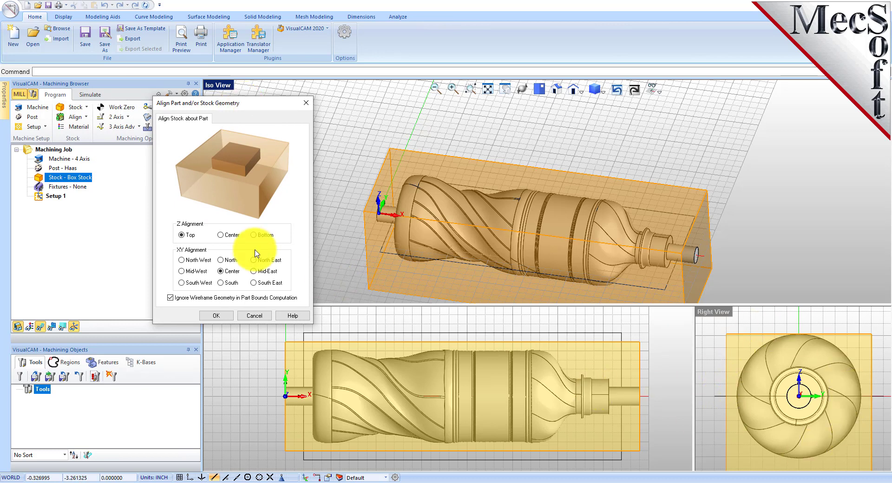
{"action": "left_click", "coordinate": [222, 236]}
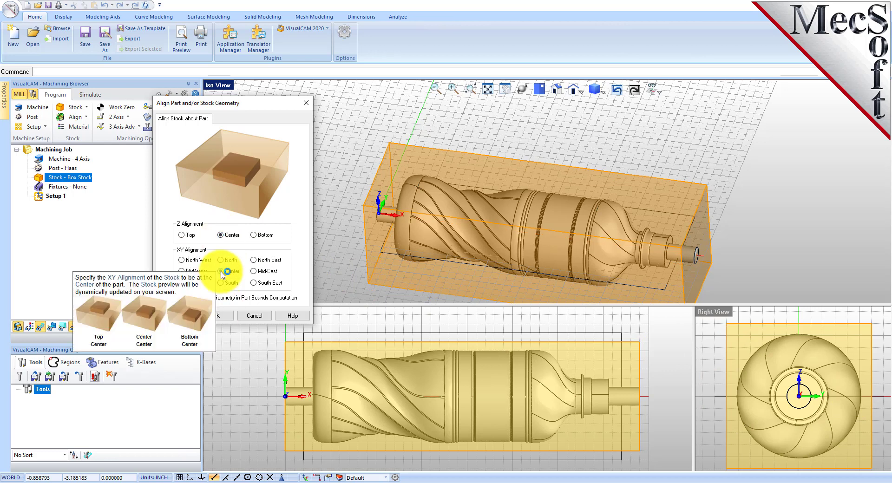
{"action": "left_click", "coordinate": [223, 318]}
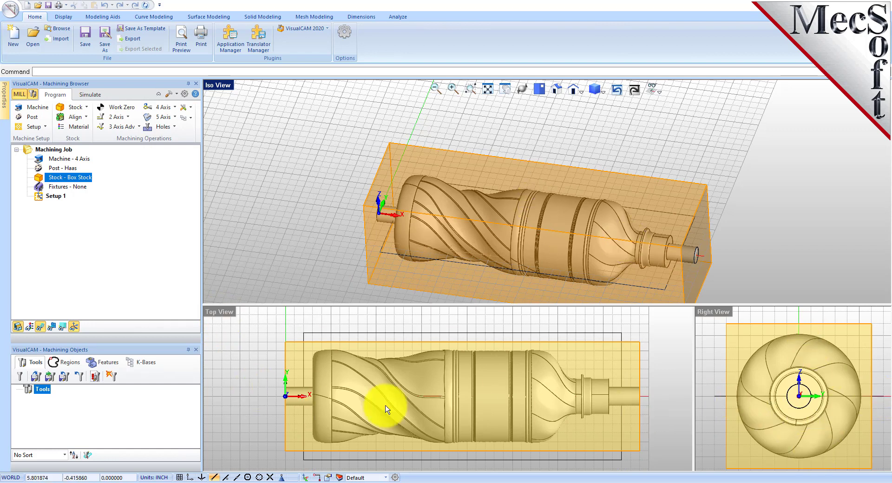
Assign WOOD from the FeedsSpeedsDataINCH.xml material file as the stock material
{"action": "right_click_drag", "start_coordinate": [543, 133], "coordinate": [540, 257], "text": "shift"}
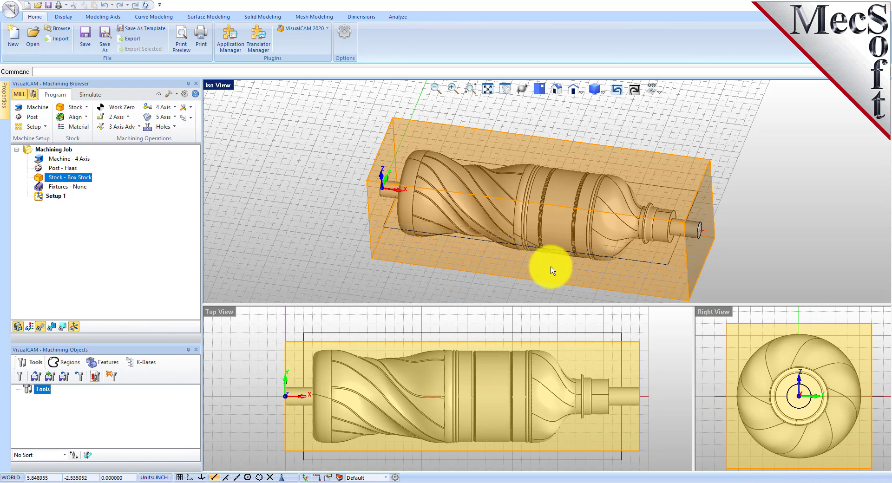
{"action": "scroll", "coordinate": [551, 270], "scroll_direction": "up", "scroll_amount": 3}
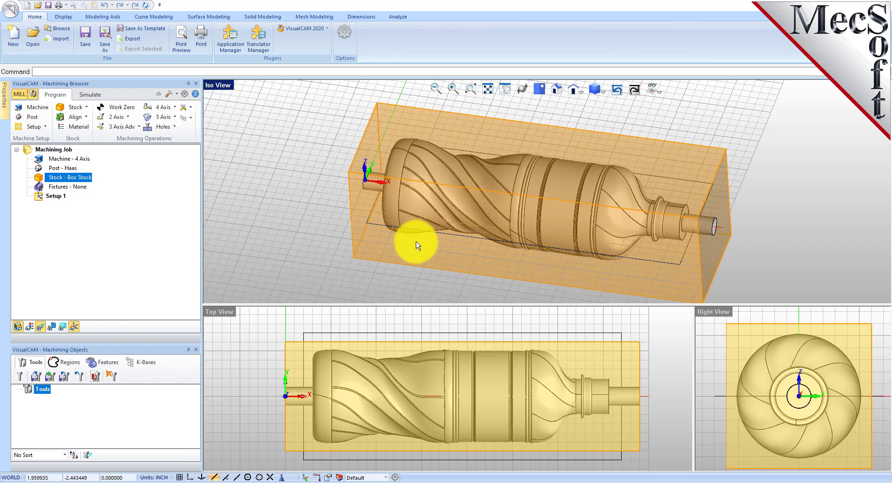
{"action": "left_click", "coordinate": [88, 131]}
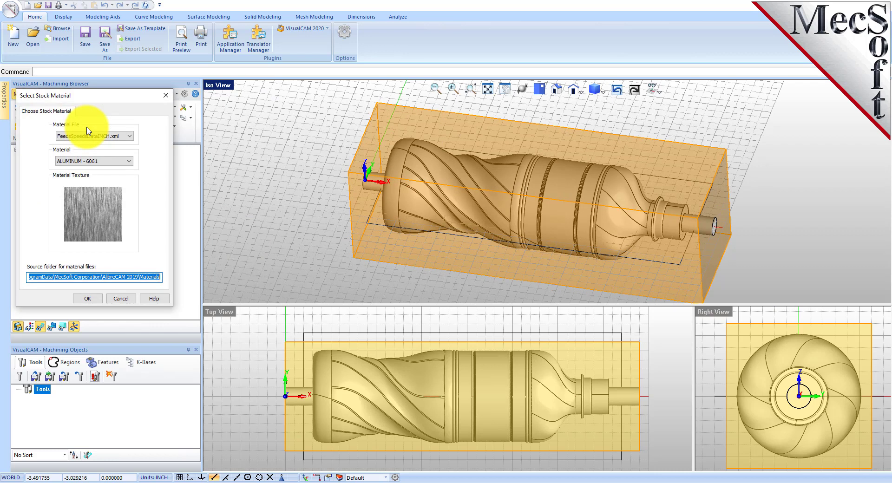
{"action": "left_click", "coordinate": [129, 161]}
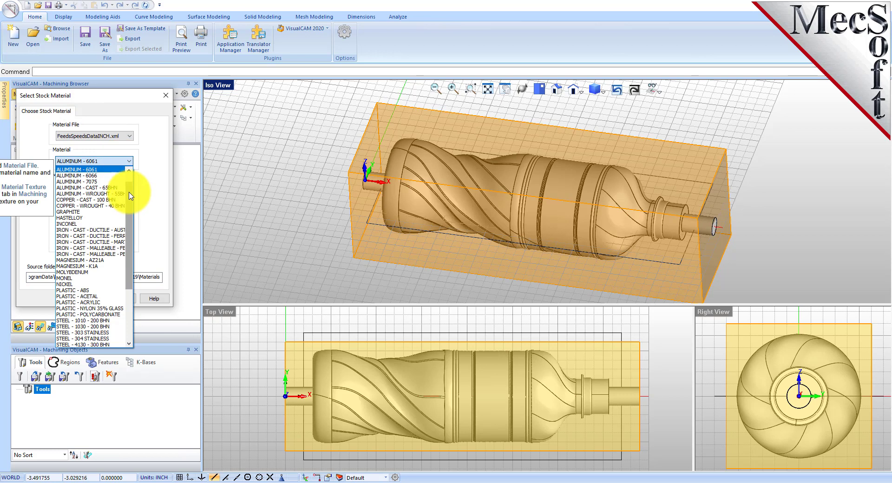
{"action": "left_click_drag", "start_coordinate": [130, 195], "coordinate": [125, 298]}
{"action": "left_click", "coordinate": [68, 345]}
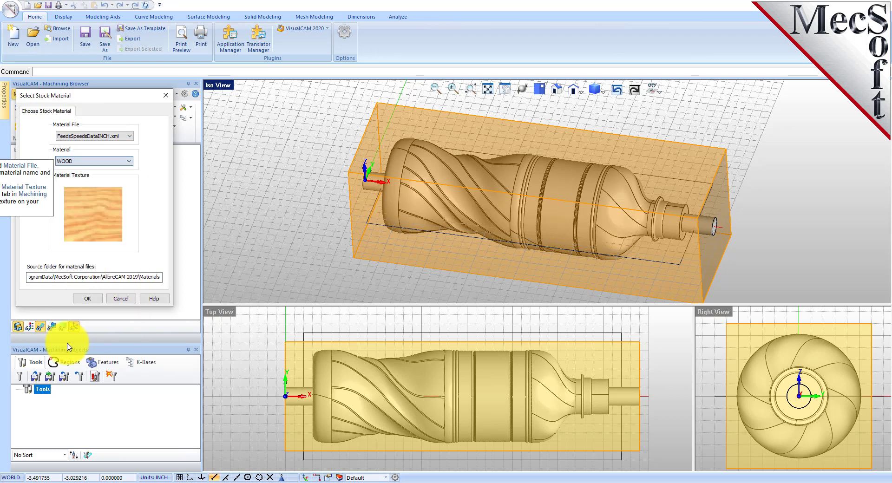
{"action": "left_click", "coordinate": [87, 299]}
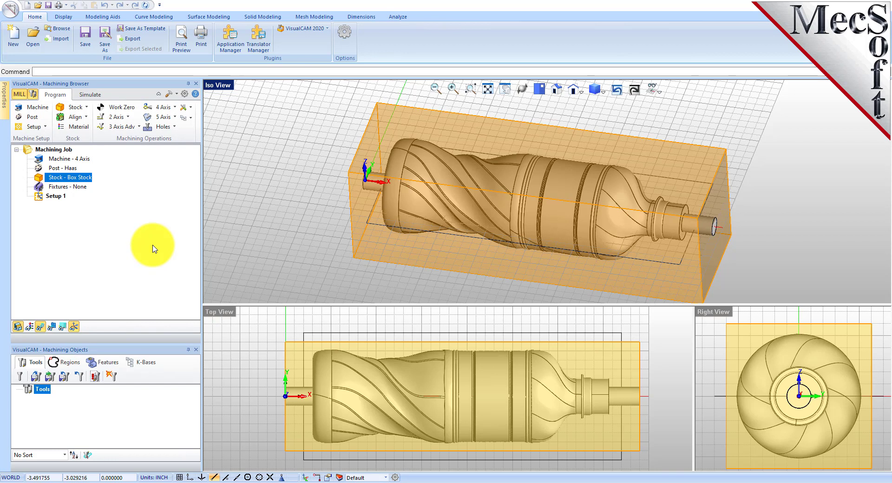
Turn on the material texture display for the stock and inspect it in the Iso view
{"action": "left_click", "coordinate": [30, 327]}
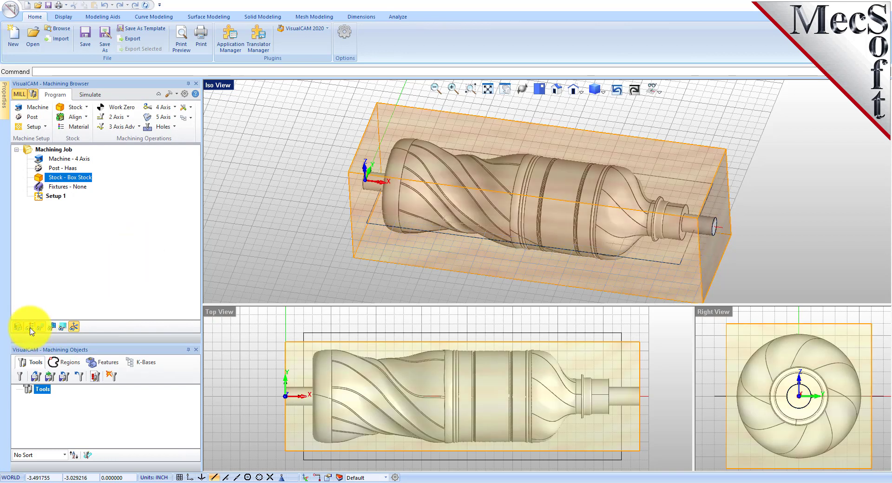
{"action": "left_click", "coordinate": [30, 328]}
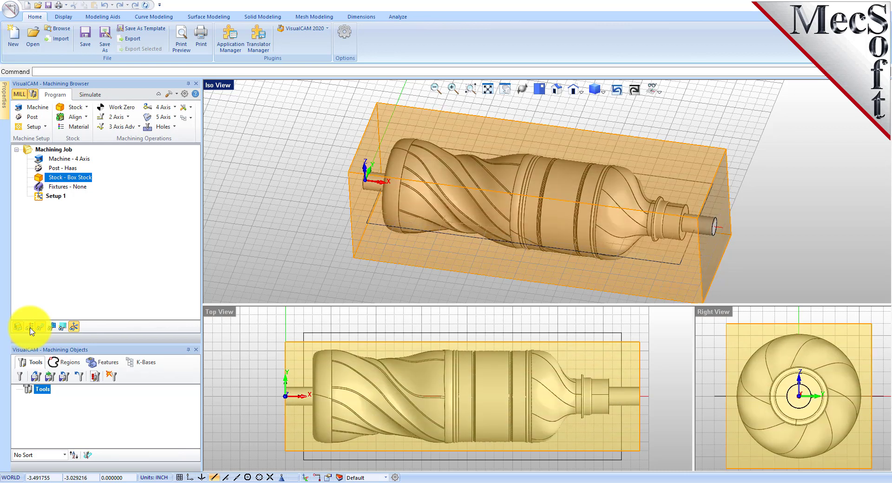
{"action": "left_click", "coordinate": [30, 328]}
{"action": "left_click", "coordinate": [30, 328]}
{"action": "left_click", "coordinate": [31, 328]}
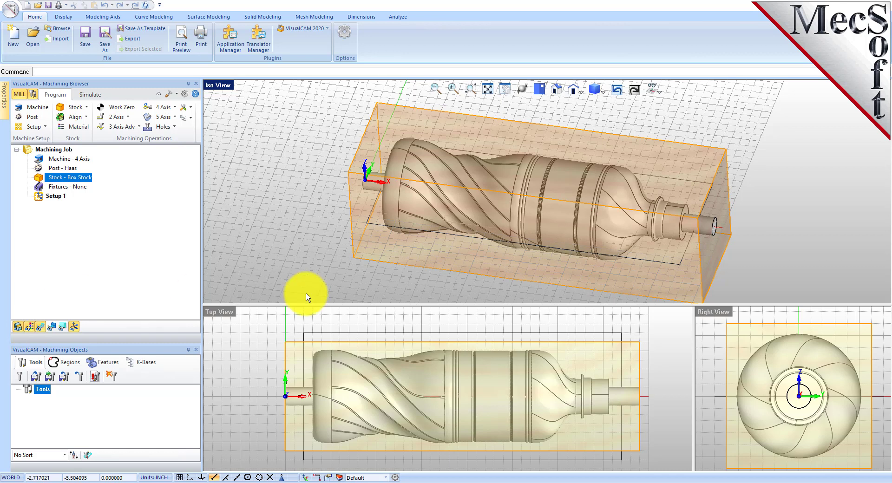
{"action": "right_click_drag", "start_coordinate": [532, 265], "coordinate": [500, 269]}
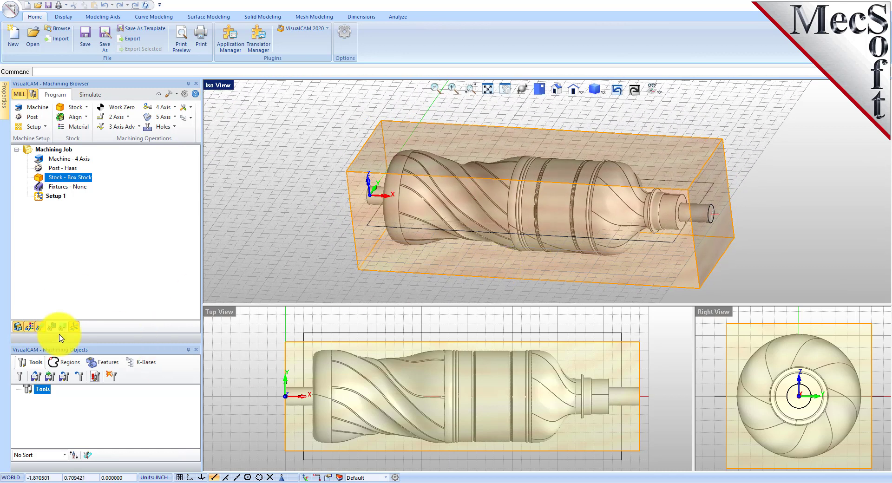
Turn off the stock's material texture display and load the tools from the 4AxisIntroductionTutorial.vkb knowledge base file
{"action": "left_click", "coordinate": [30, 328]}
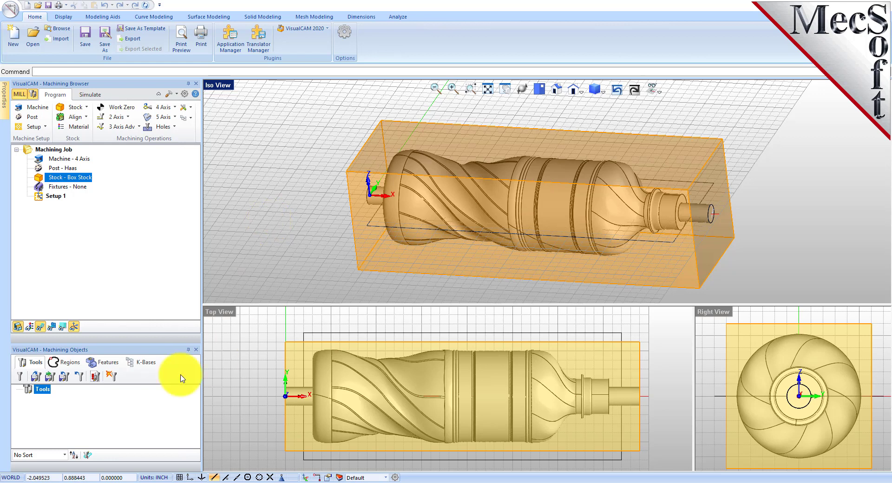
{"action": "left_click", "coordinate": [37, 379]}
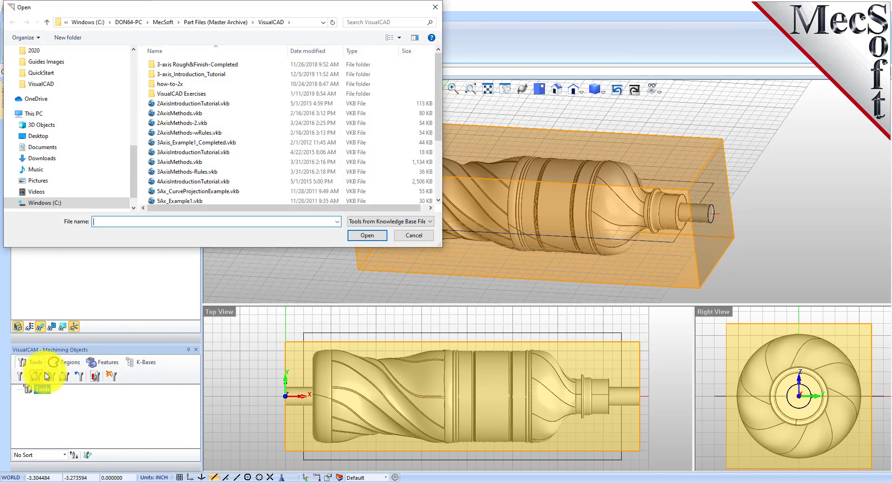
{"action": "left_click", "coordinate": [181, 183]}
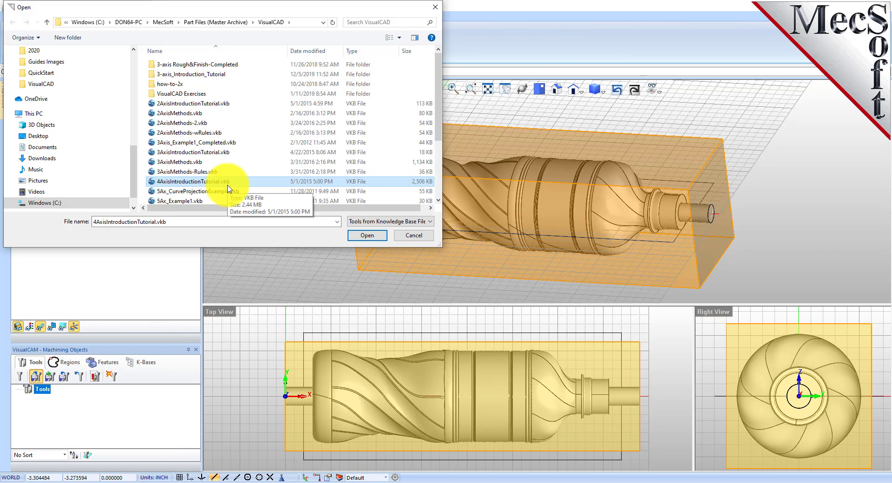
{"action": "left_click", "coordinate": [369, 234]}
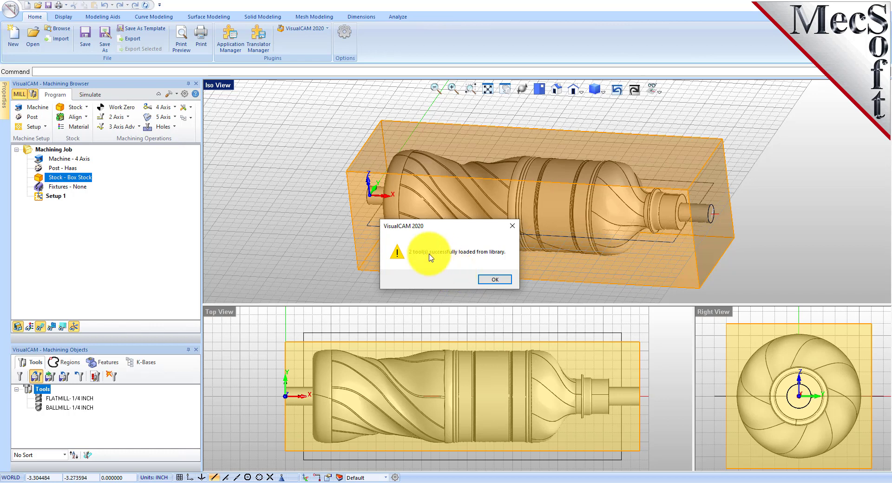
{"action": "left_click", "coordinate": [494, 279]}
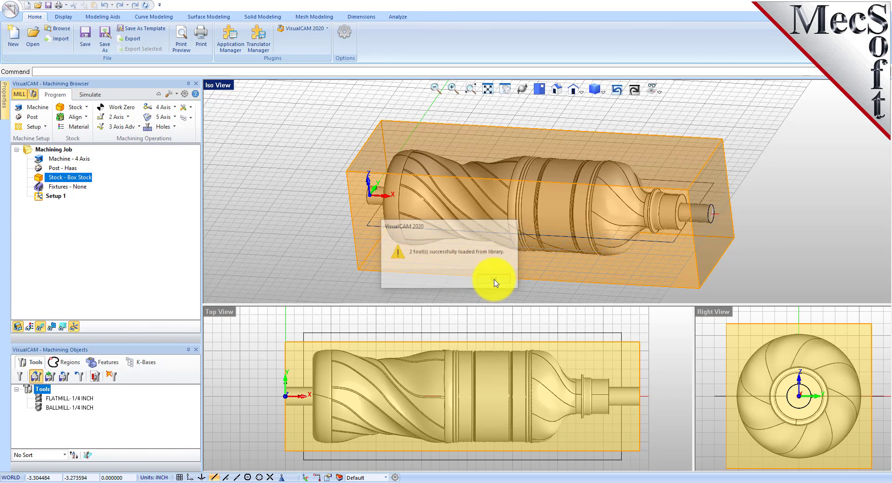
Review the properties and the feeds and speeds of the loaded 1/4 inch ball mill and flat mill
{"action": "left_click", "coordinate": [61, 399]}
{"action": "left_click", "coordinate": [63, 409]}
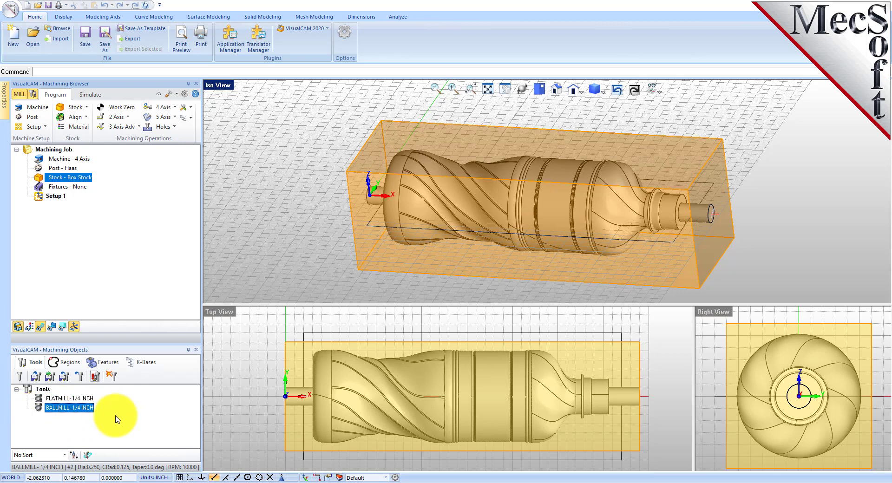
{"action": "double_click", "coordinate": [40, 412]}
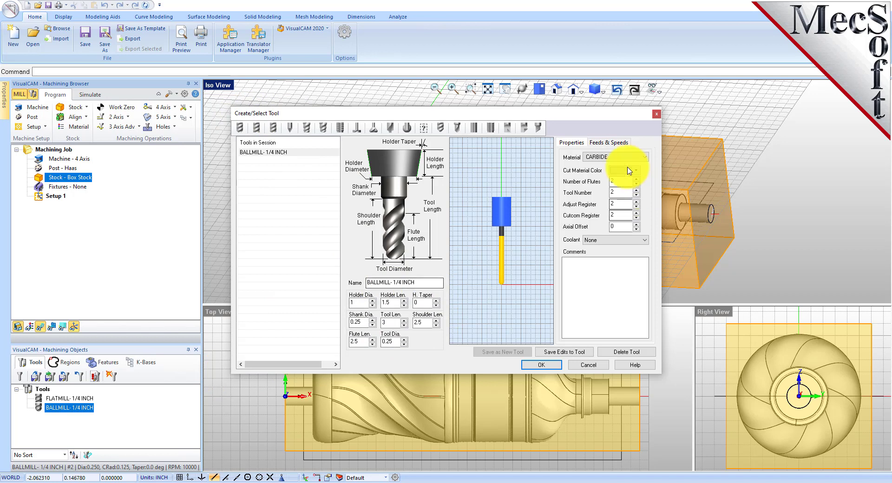
{"action": "left_click", "coordinate": [614, 143]}
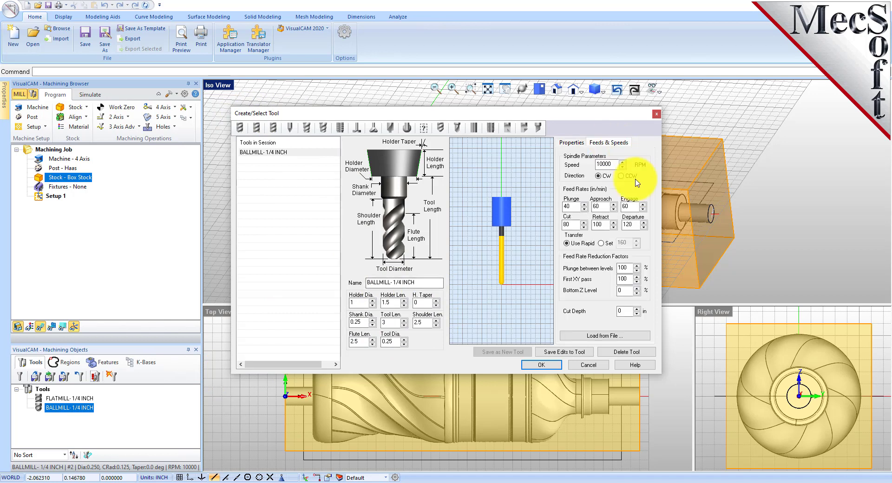
{"action": "left_click", "coordinate": [578, 147]}
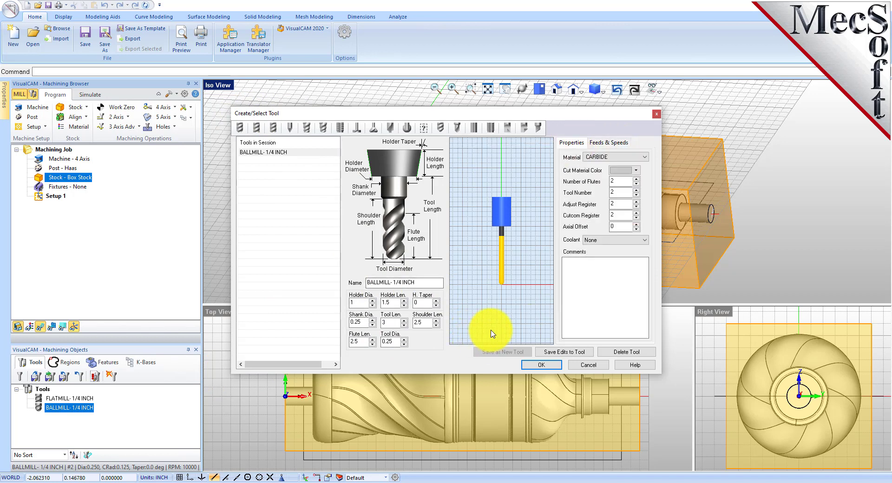
{"action": "left_click", "coordinate": [239, 127]}
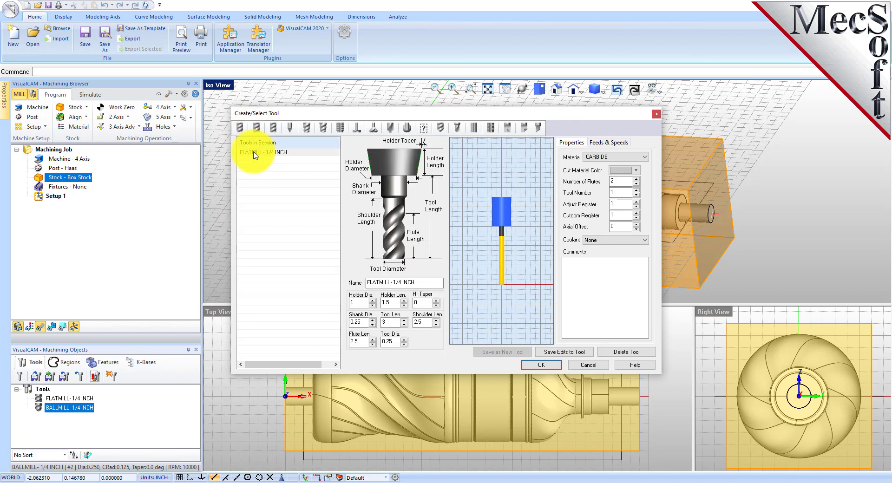
{"action": "left_click", "coordinate": [255, 153]}
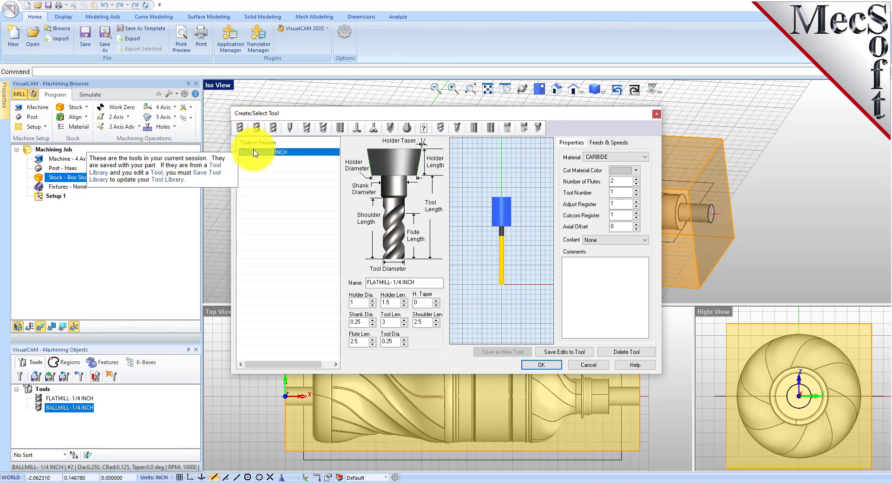
{"action": "left_click", "coordinate": [240, 128]}
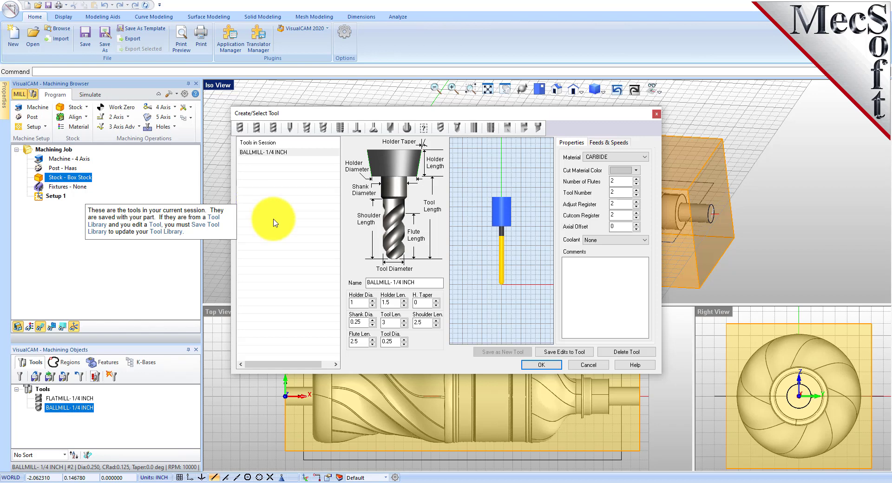
{"action": "left_click", "coordinate": [542, 364]}
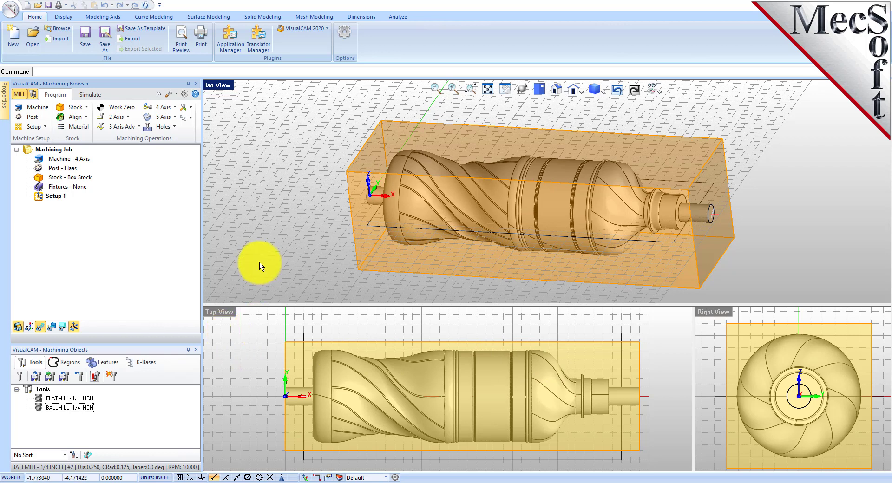
Highlight the rectangular containment curve around the bottle to inspect its extents, leaving it unselected
{"action": "mouse_move", "coordinate": [517, 215]}
{"action": "right_mouse_down"}
{"action": "mouse_move", "coordinate": [541, 211]}
{"action": "mouse_move", "coordinate": [509, 207]}
{"action": "right_mouse_up"}
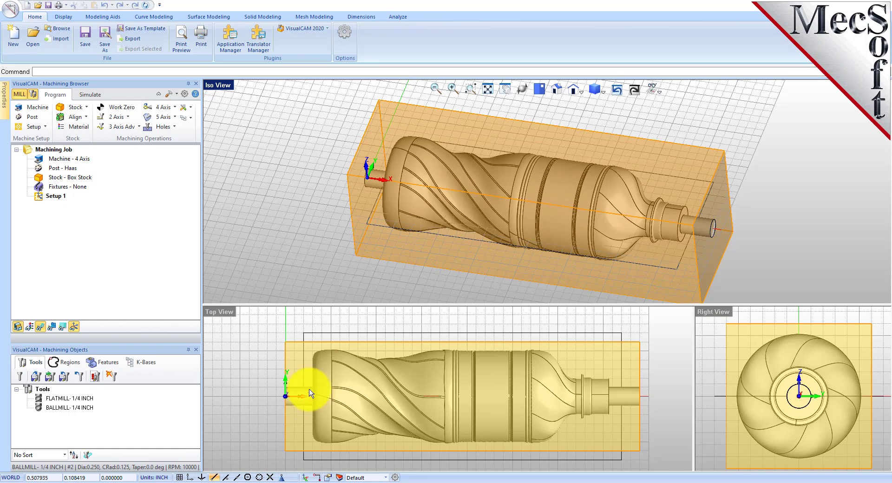
{"action": "left_click", "coordinate": [418, 190]}
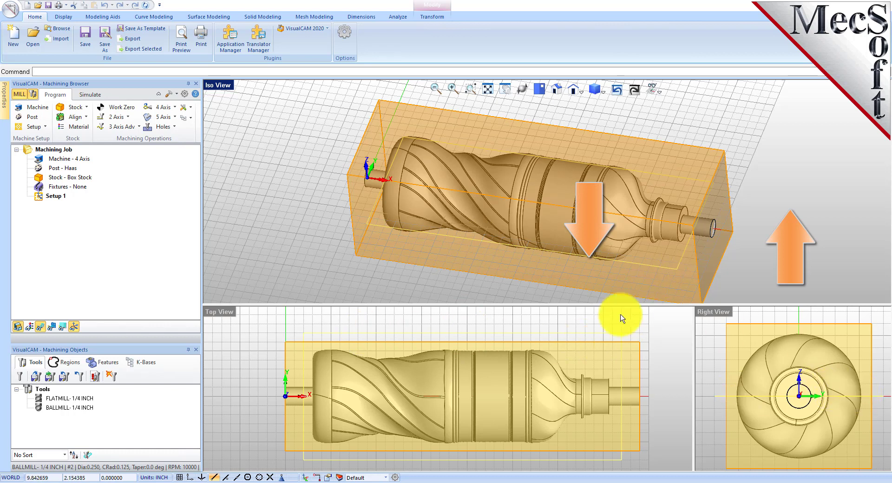
{"action": "left_click", "coordinate": [523, 279]}
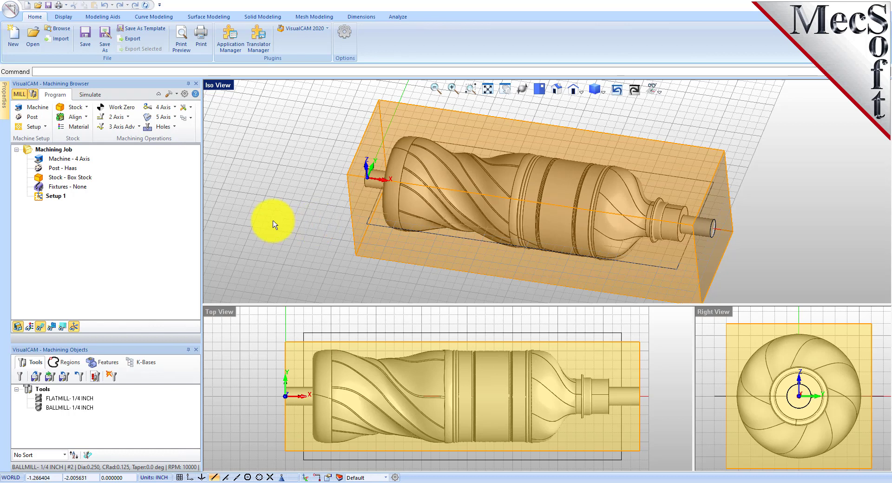
Create a Horizontal Roughing operation under Setup 1 with the rectangle curve around the bottle as its part region
{"action": "left_click", "coordinate": [50, 196]}
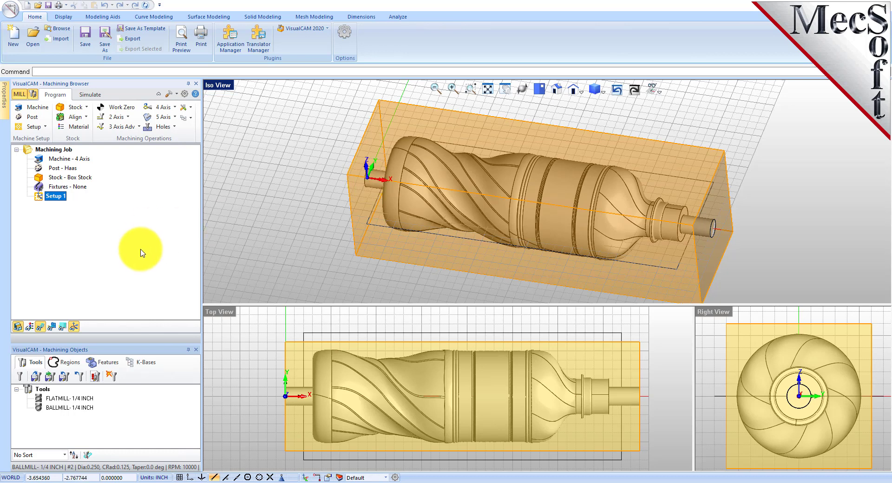
{"action": "left_click", "coordinate": [118, 127]}
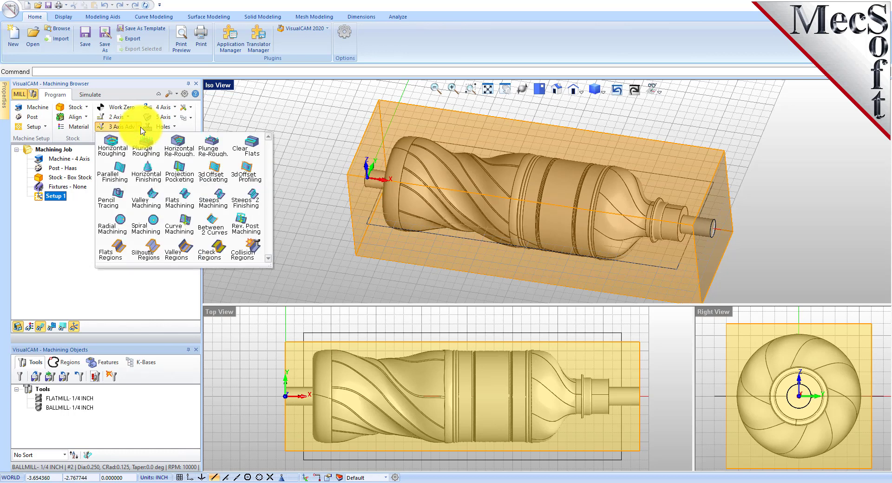
{"action": "left_click", "coordinate": [121, 153]}
{"action": "left_click_drag", "start_coordinate": [175, 104], "coordinate": [263, 122]}
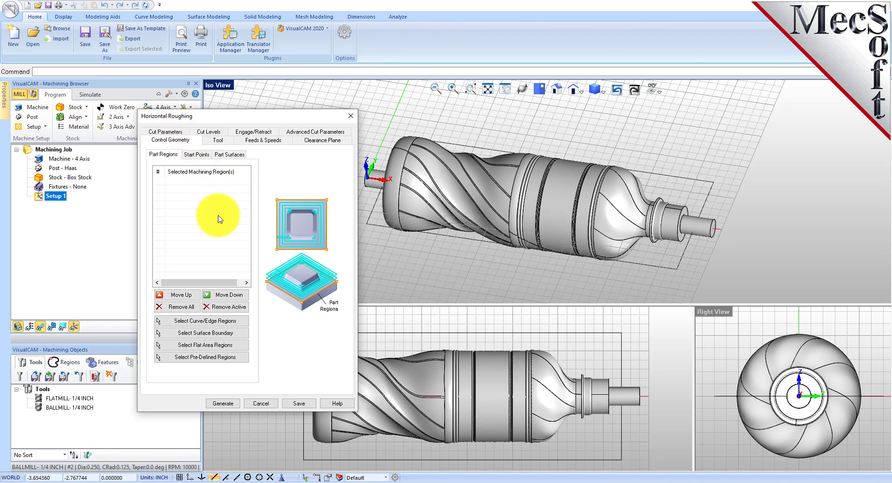
{"action": "left_click", "coordinate": [240, 325]}
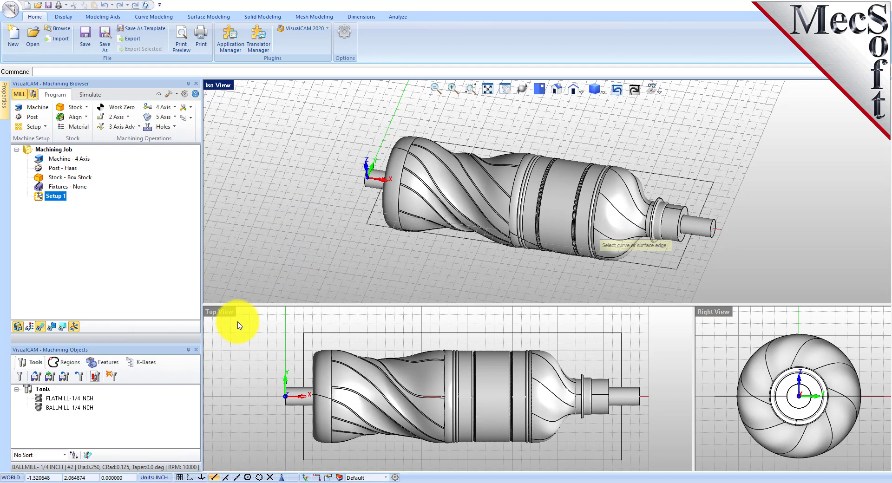
{"action": "left_click", "coordinate": [463, 334]}
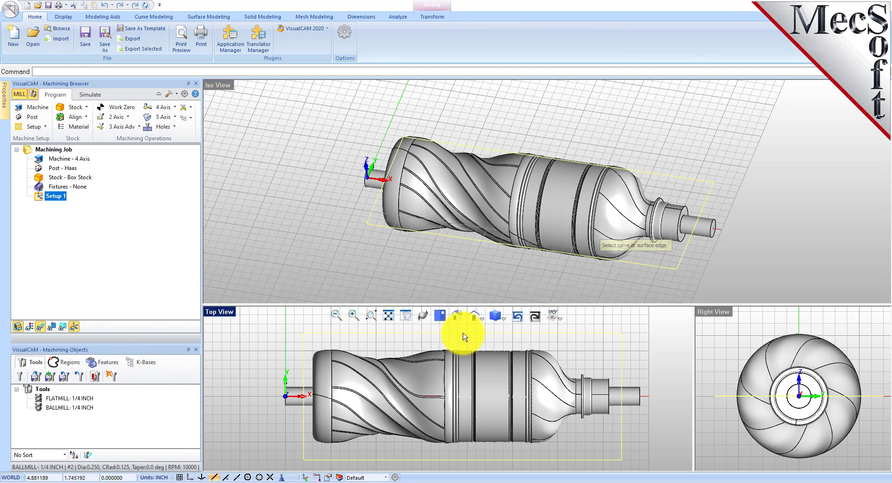
{"action": "right_click", "coordinate": [353, 254]}
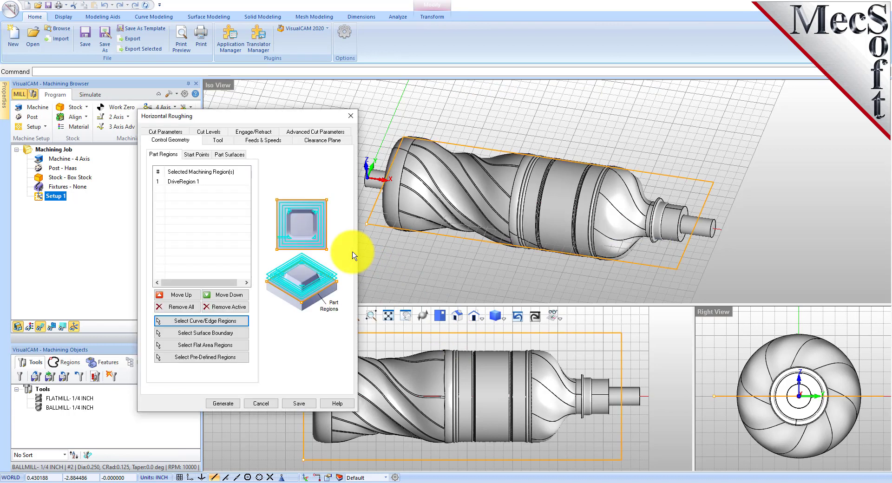
{"action": "left_click", "coordinate": [197, 181]}
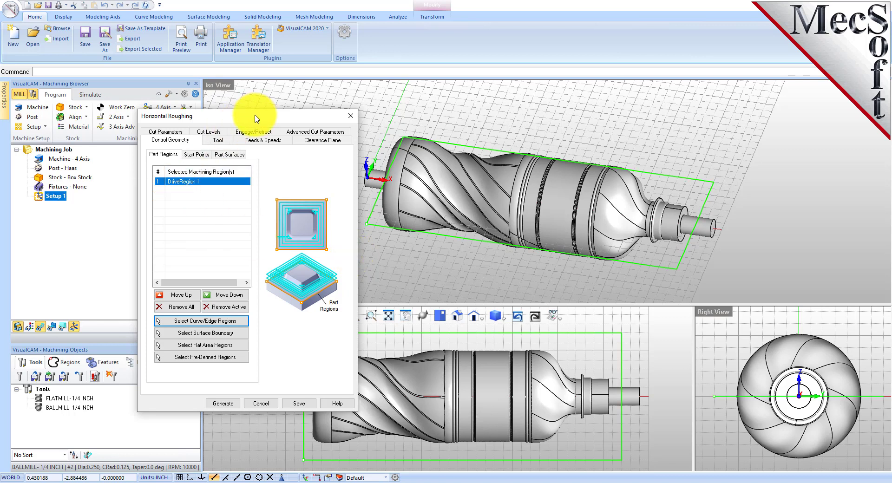
{"action": "left_click_drag", "start_coordinate": [256, 118], "coordinate": [196, 112]}
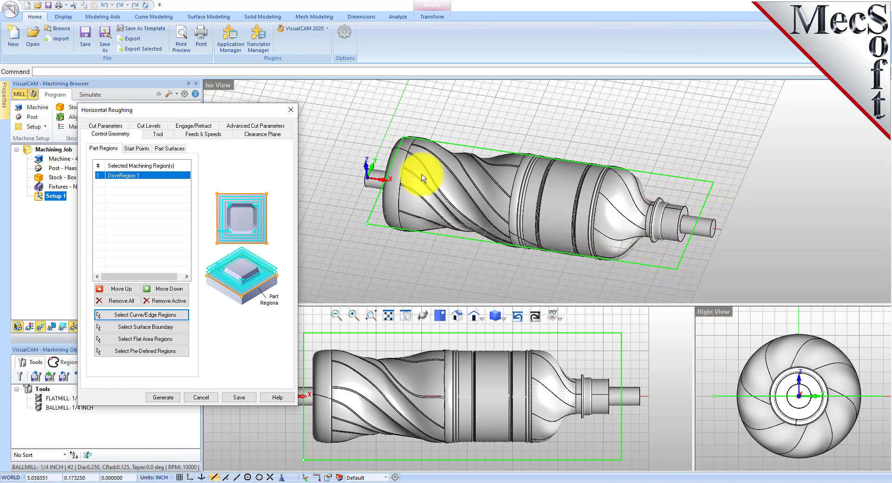
Assign the FLATMILL- 1/4 INCH tool to the roughing operation and review its feeds and speeds
{"action": "left_click", "coordinate": [159, 134]}
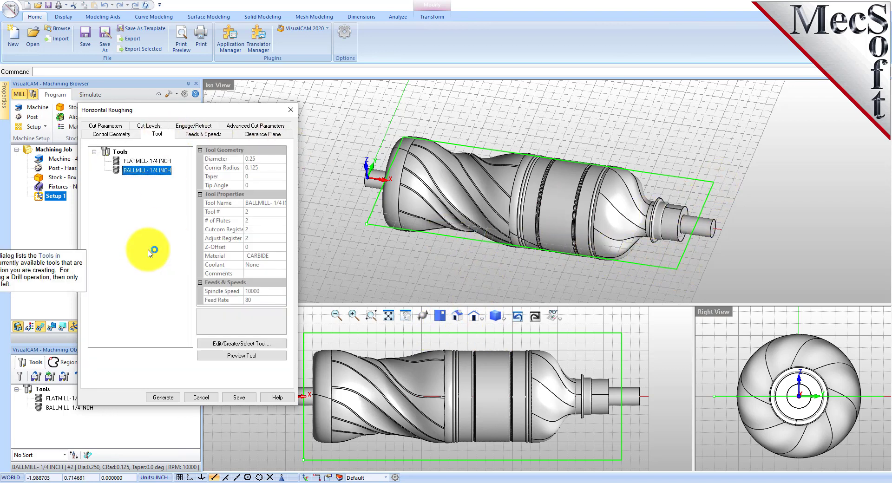
{"action": "left_click", "coordinate": [138, 163]}
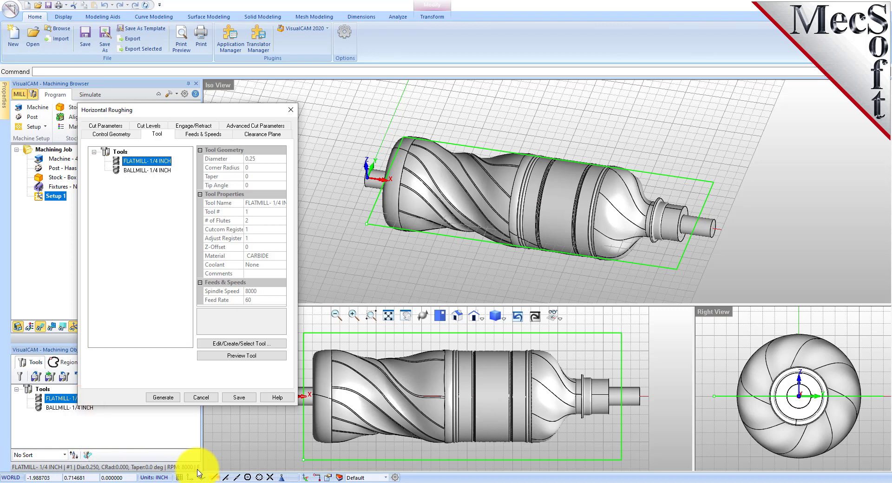
{"action": "left_click", "coordinate": [203, 134]}
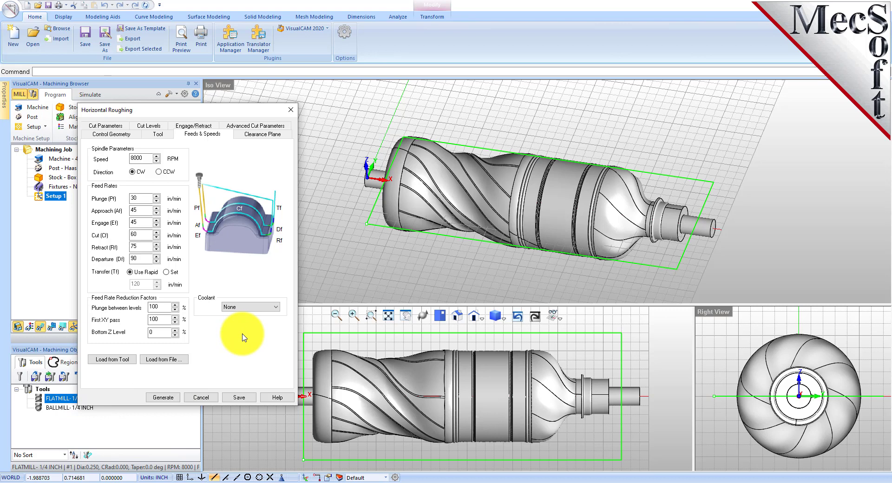
Use the Automatic clearance plane definition with Clearance Plane as the cut transfer method for the roughing operation
{"action": "left_click", "coordinate": [259, 132]}
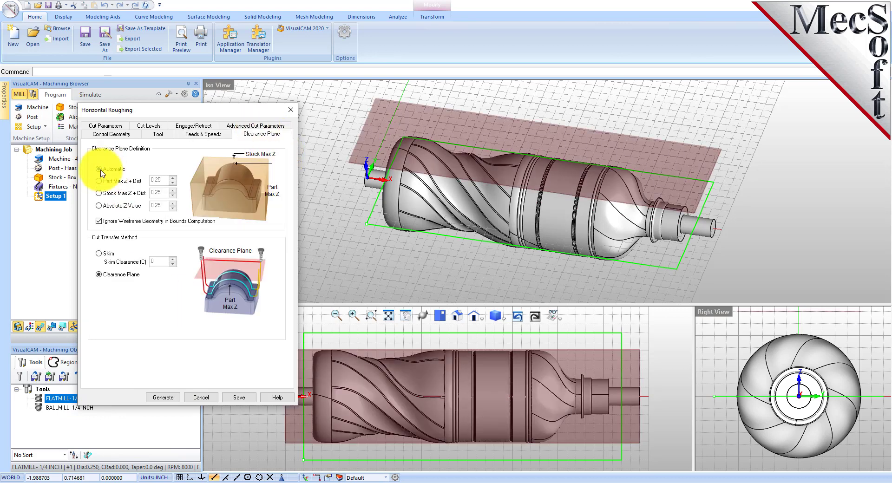
{"action": "mouse_move", "coordinate": [99, 170]}
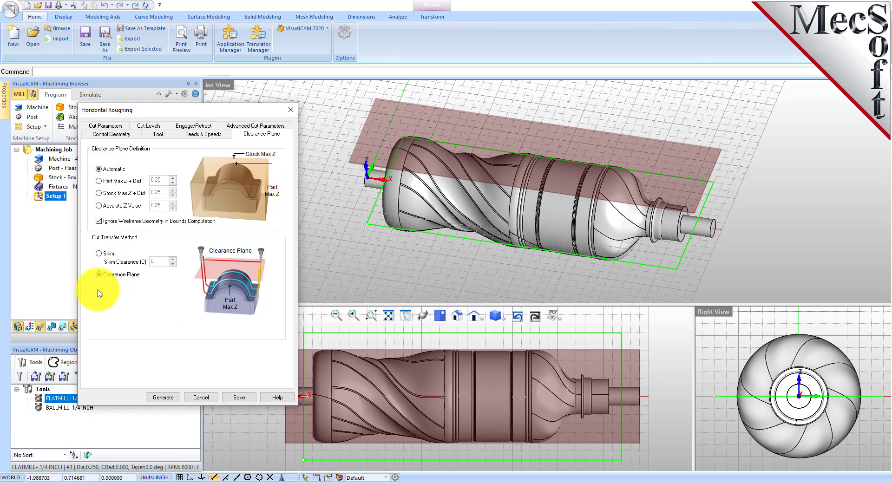
{"action": "left_click", "coordinate": [100, 275]}
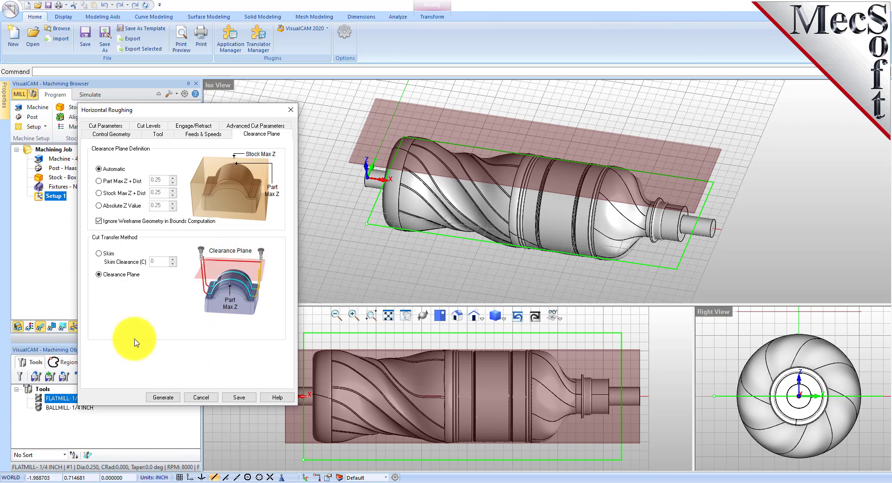
{"action": "right_click_drag", "start_coordinate": [503, 279], "coordinate": [534, 253]}
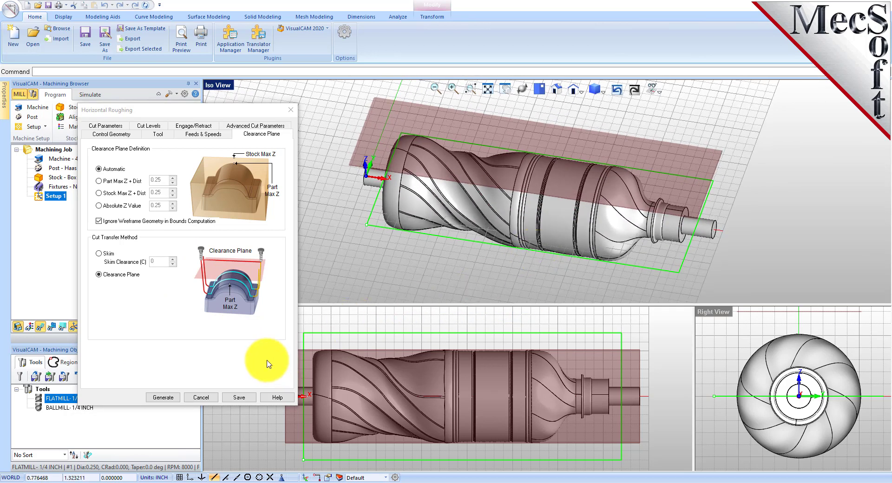
Review the Intol, Outol and Stock global cut parameters of the roughing operation
{"action": "left_click", "coordinate": [106, 125]}
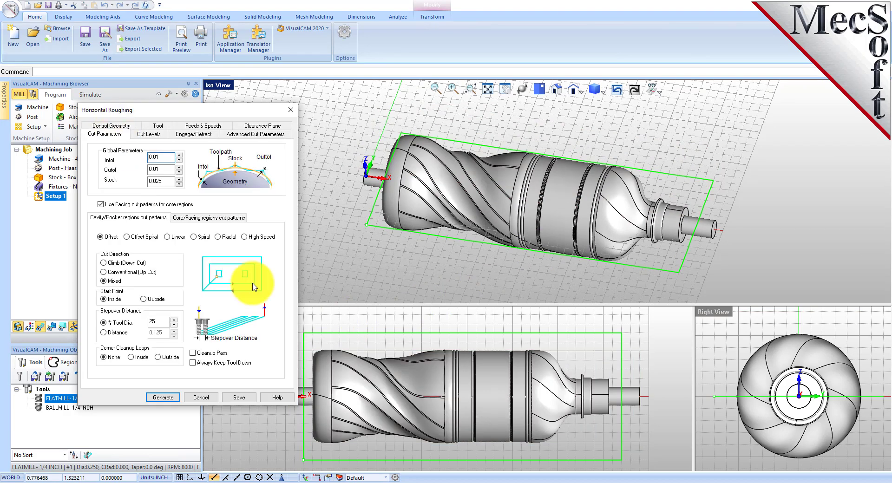
{"action": "double_click", "coordinate": [161, 157]}
{"action": "double_click", "coordinate": [159, 169]}
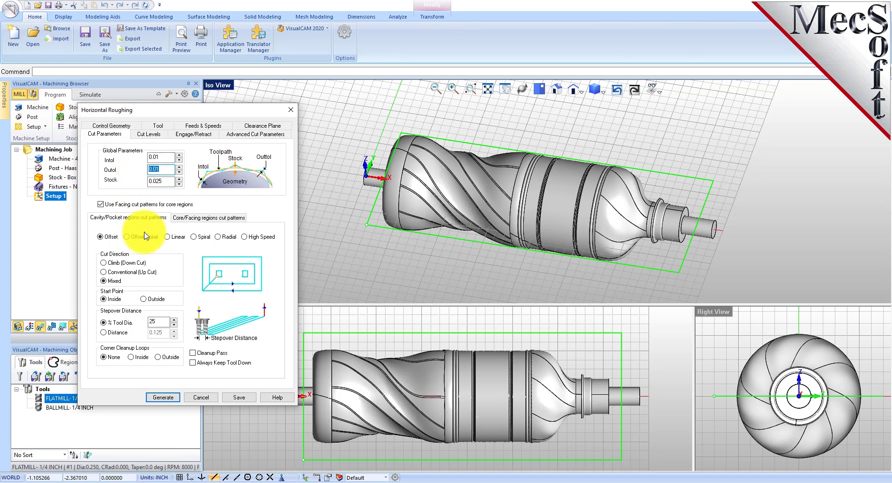
{"action": "double_click", "coordinate": [158, 181]}
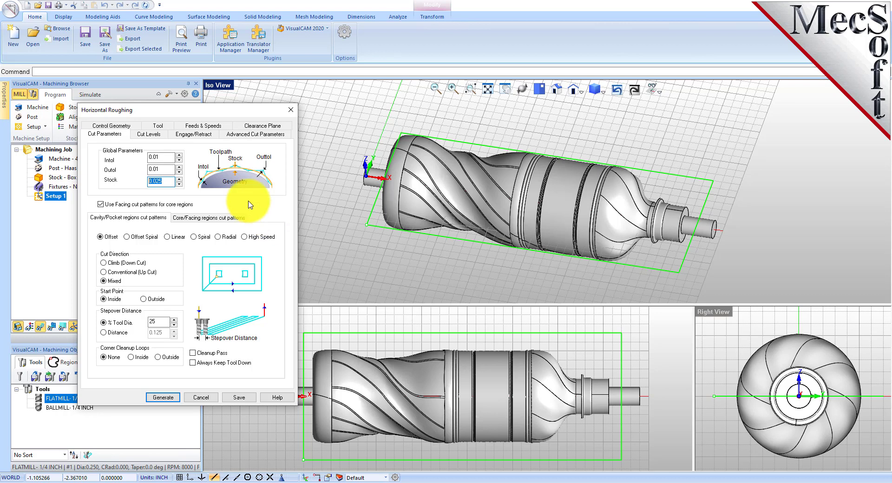
{"action": "mouse_move", "coordinate": [235, 186]}
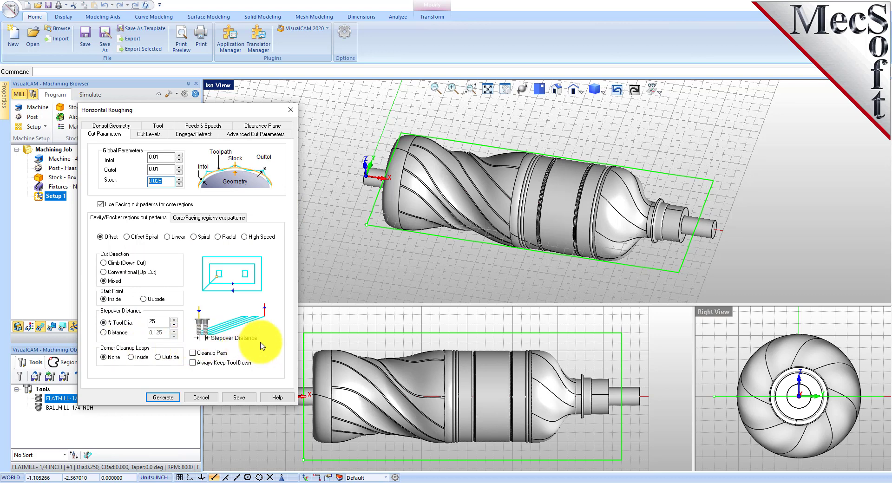
Set the roughing operation's stepover distance to 40% of the tool diameter
{"action": "double_click", "coordinate": [157, 321]}
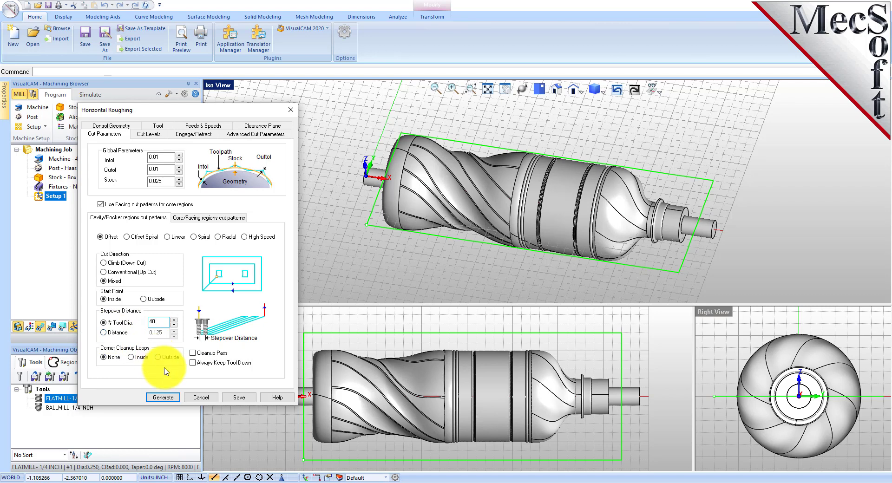
{"action": "left_click", "coordinate": [148, 134]}
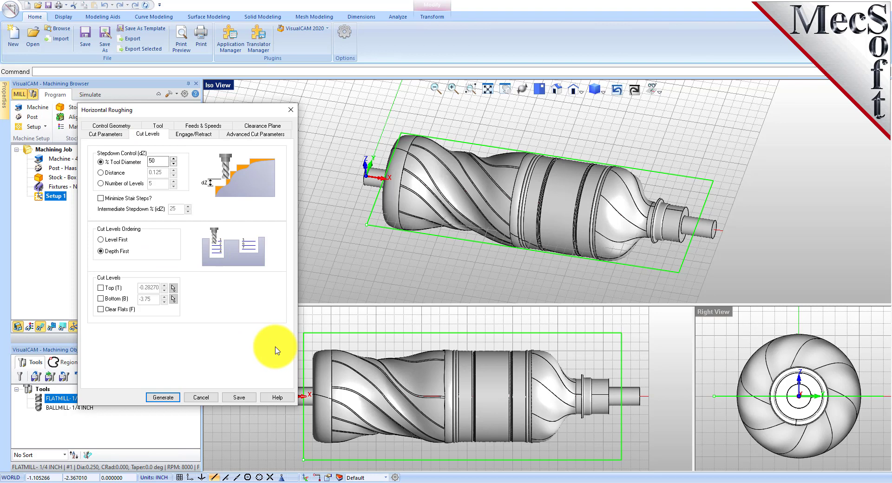
{"action": "double_click", "coordinate": [153, 161]}
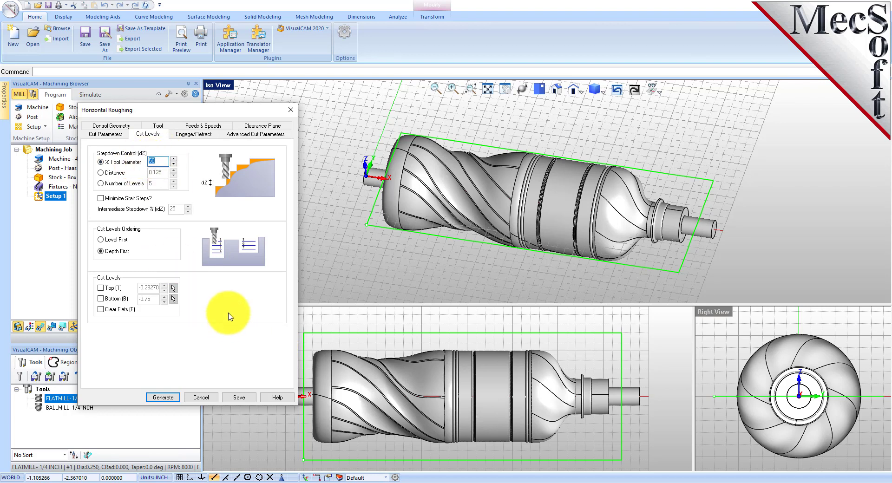
{"action": "left_click", "coordinate": [105, 134]}
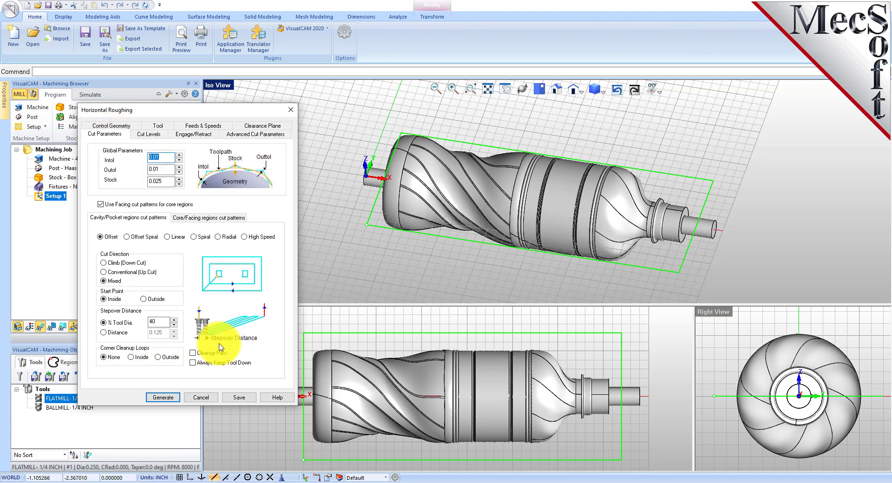
{"action": "left_click", "coordinate": [162, 322]}
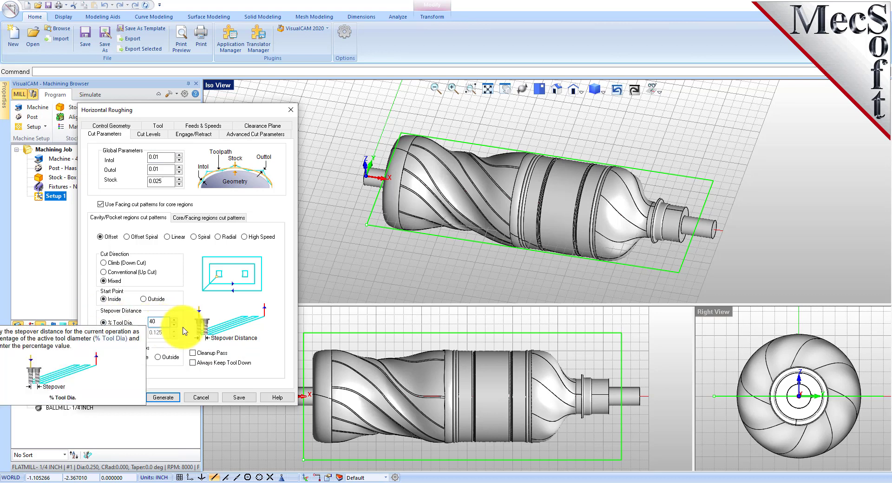
Keep the stepdown control on % Tool Diameter and limit the roughing with a Bottom cut level of 0
{"action": "left_click", "coordinate": [148, 134]}
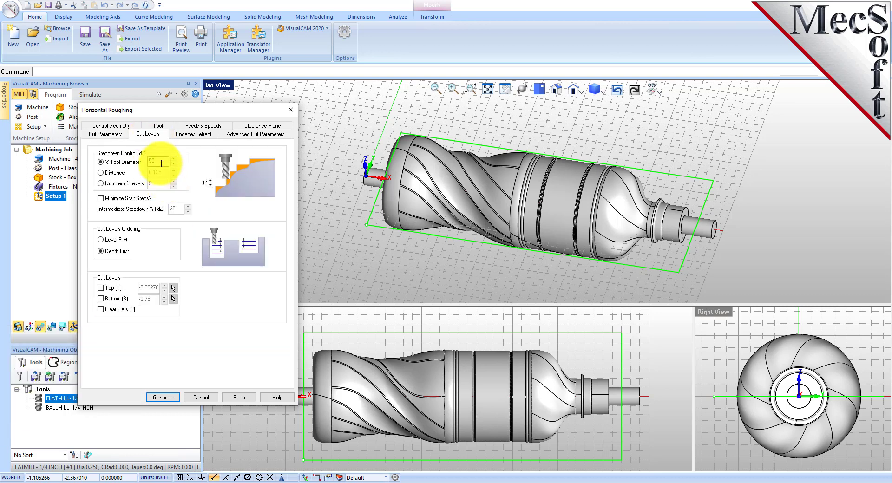
{"action": "double_click", "coordinate": [150, 160]}
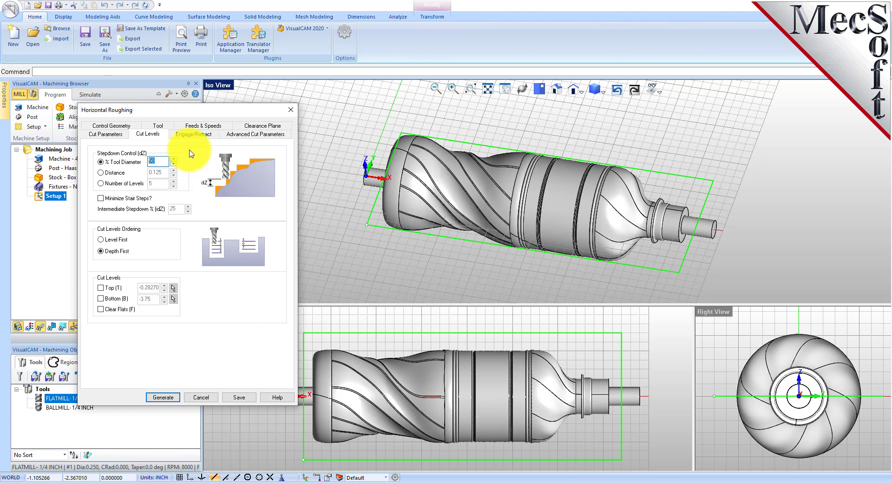
{"action": "left_click", "coordinate": [100, 298]}
{"action": "double_click", "coordinate": [146, 299]}
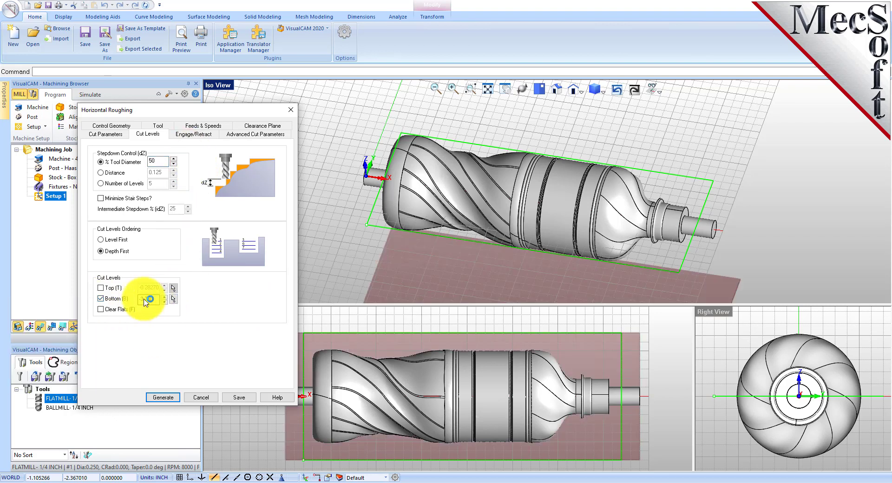
{"action": "type", "text": "0"}
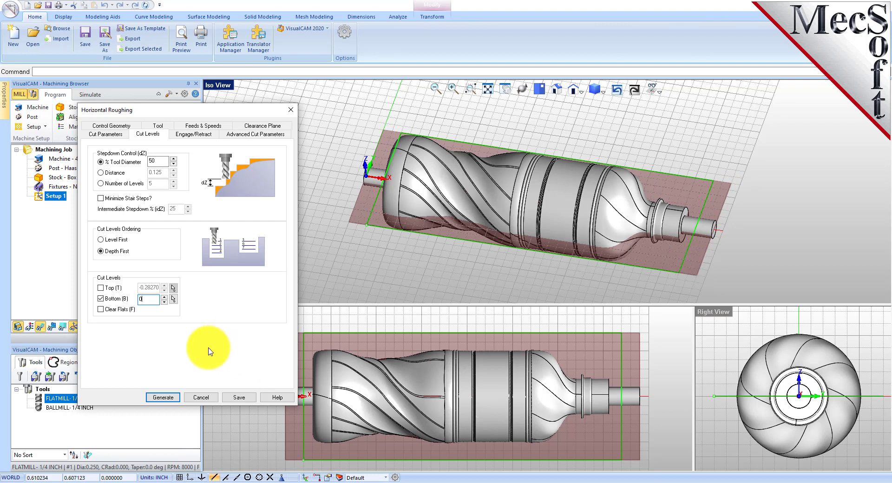
Review the roughing operation's Path ramp, engagement in previously cut areas, and Linear Extension settings for engage/retract
{"action": "left_click", "coordinate": [203, 134]}
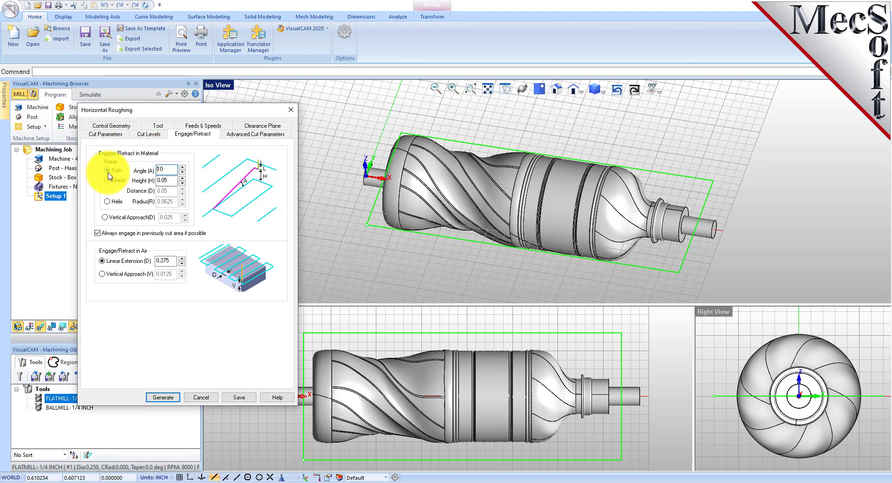
{"action": "mouse_move", "coordinate": [110, 174]}
{"action": "double_click", "coordinate": [166, 169]}
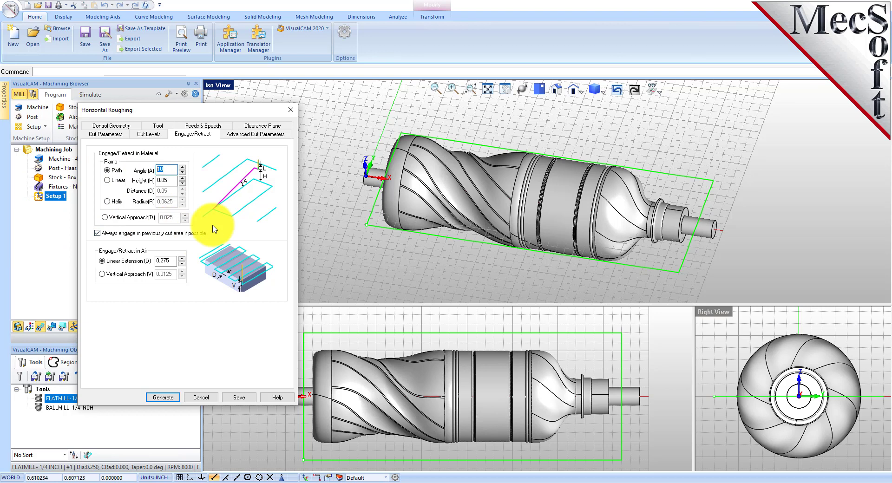
{"action": "mouse_move", "coordinate": [246, 191]}
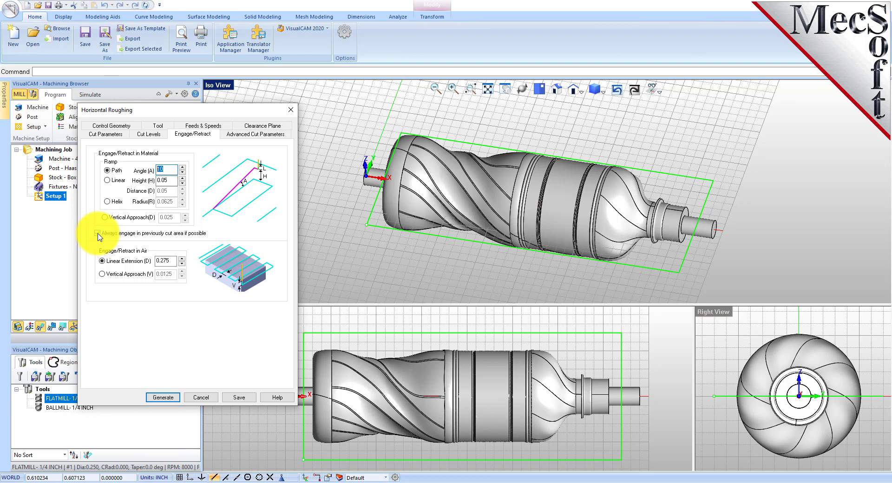
{"action": "mouse_move", "coordinate": [98, 237]}
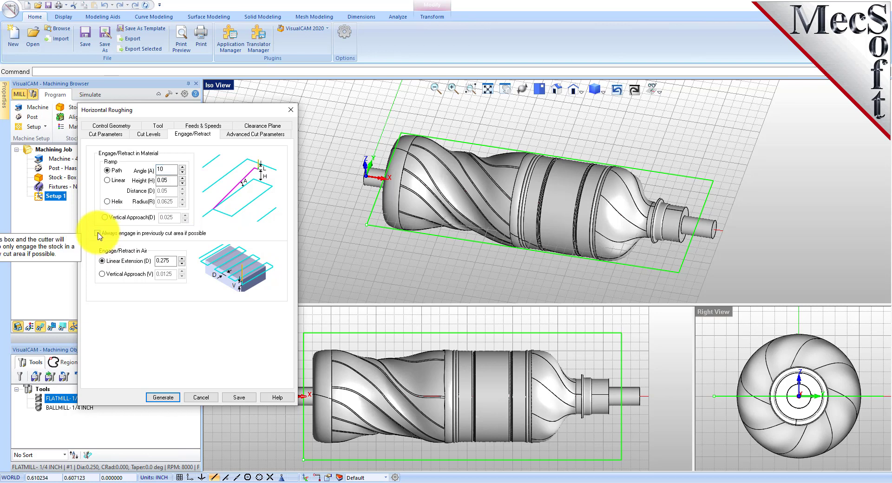
{"action": "left_click", "coordinate": [98, 234]}
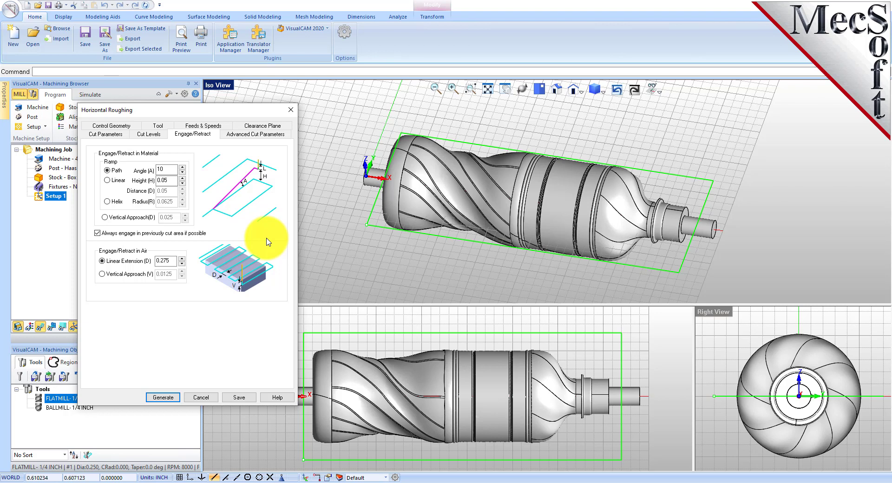
{"action": "mouse_move", "coordinate": [104, 264]}
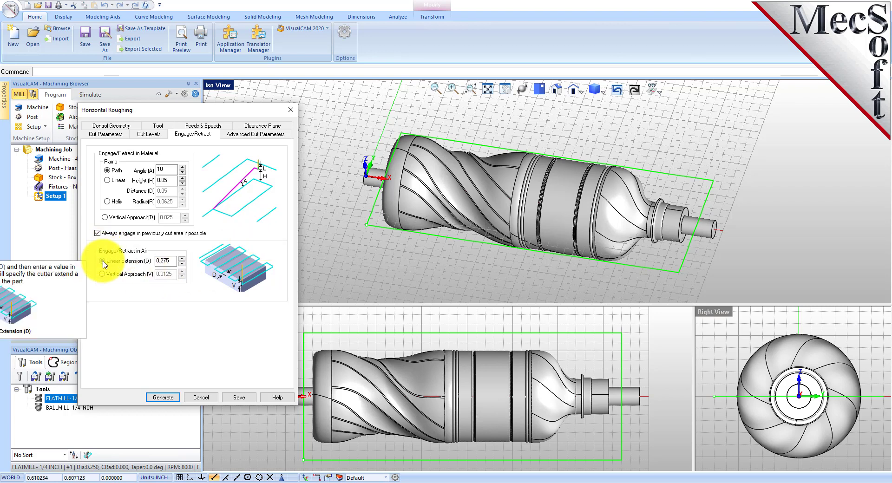
{"action": "left_click", "coordinate": [175, 262]}
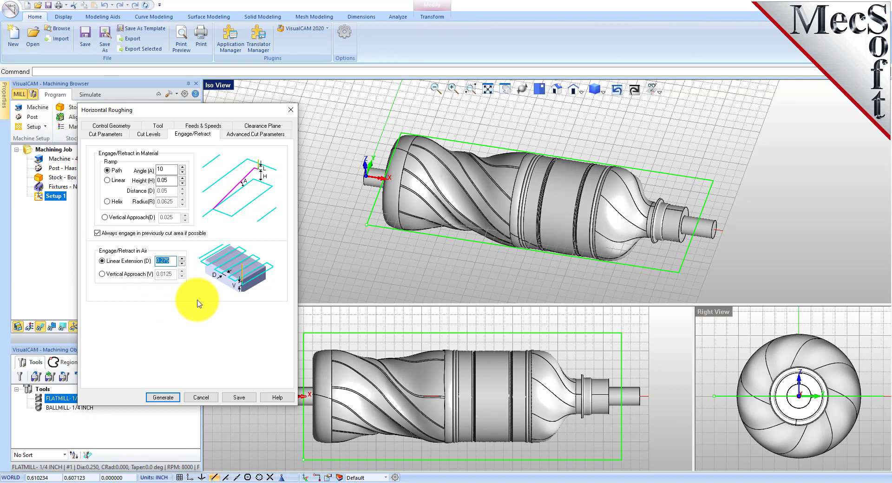
{"action": "mouse_move", "coordinate": [225, 278]}
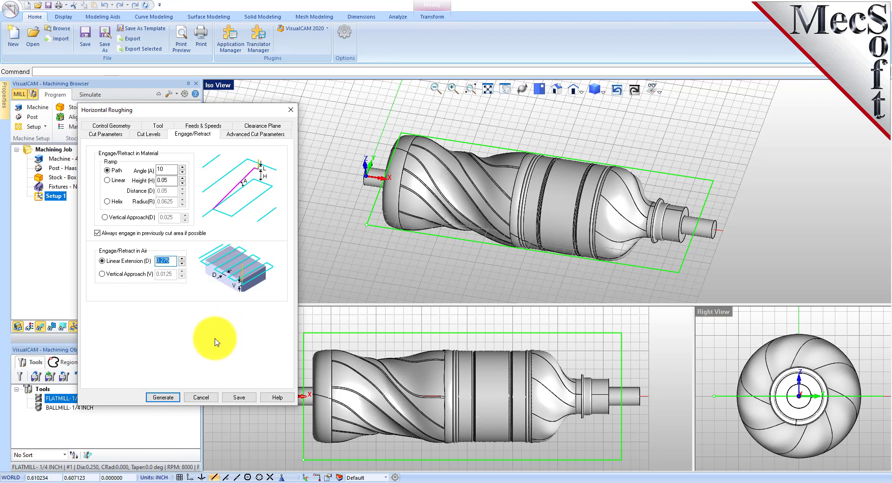
Generate the Horizontal Roughing toolpath and inspect it against the bottle with the toolpath display switched off and on
{"action": "left_click", "coordinate": [166, 396]}
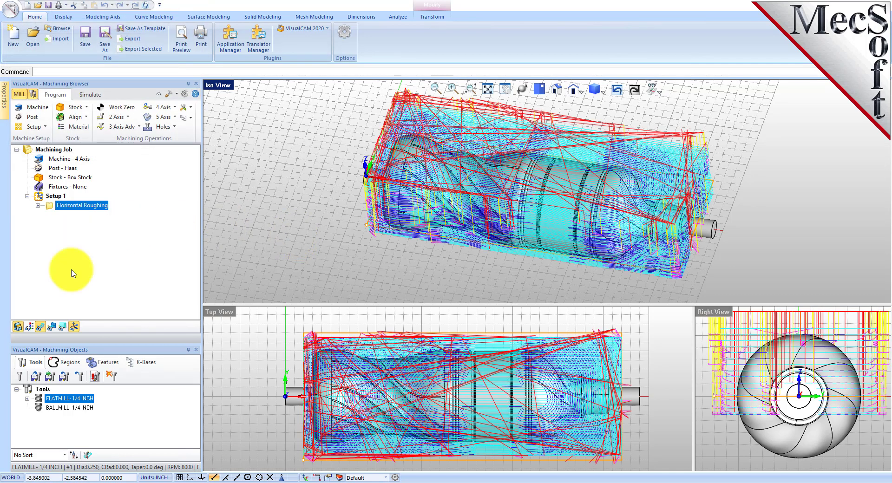
{"action": "left_click", "coordinate": [41, 327]}
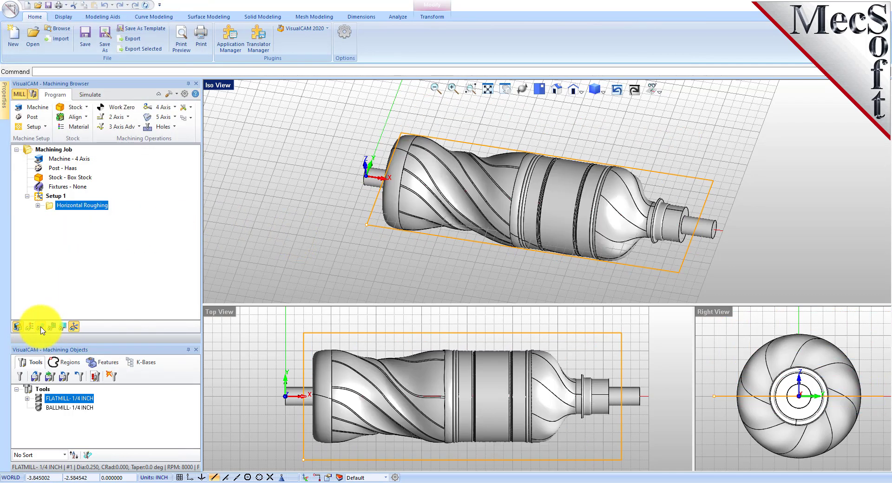
{"action": "left_click", "coordinate": [41, 327]}
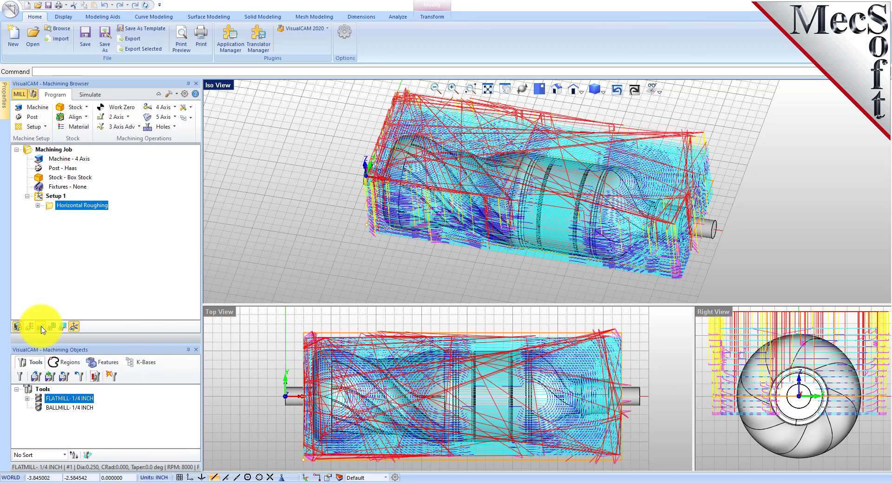
{"action": "left_click", "coordinate": [41, 327]}
{"action": "left_click", "coordinate": [40, 327]}
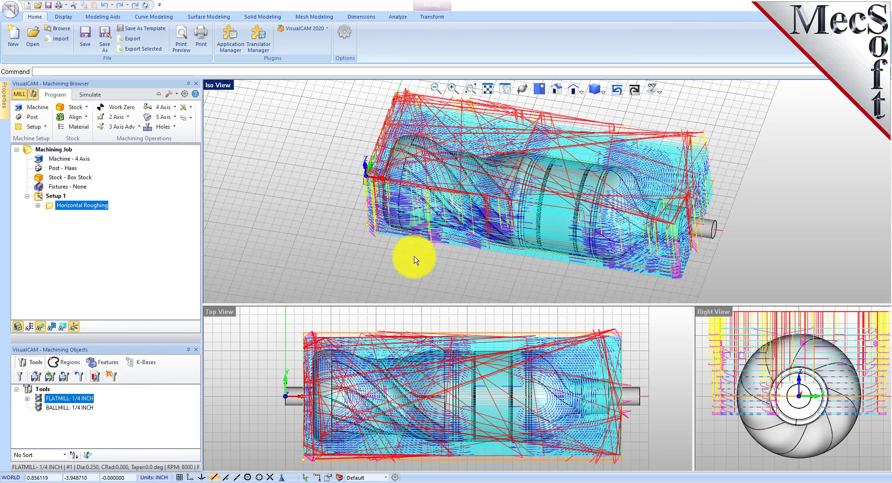
{"action": "right_click", "coordinate": [492, 257]}
{"action": "left_click", "coordinate": [602, 282]}
{"action": "right_click_drag", "start_coordinate": [602, 282], "coordinate": [546, 201]}
{"action": "right_click_drag", "start_coordinate": [716, 377], "coordinate": [793, 386]}
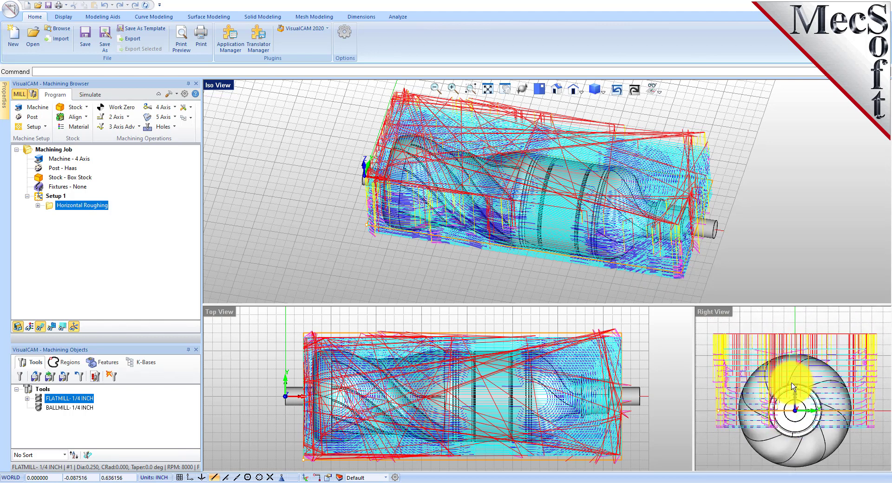
Check that the simulation preferences use the Polygonal Model, and accept them
{"action": "left_click", "coordinate": [90, 95]}
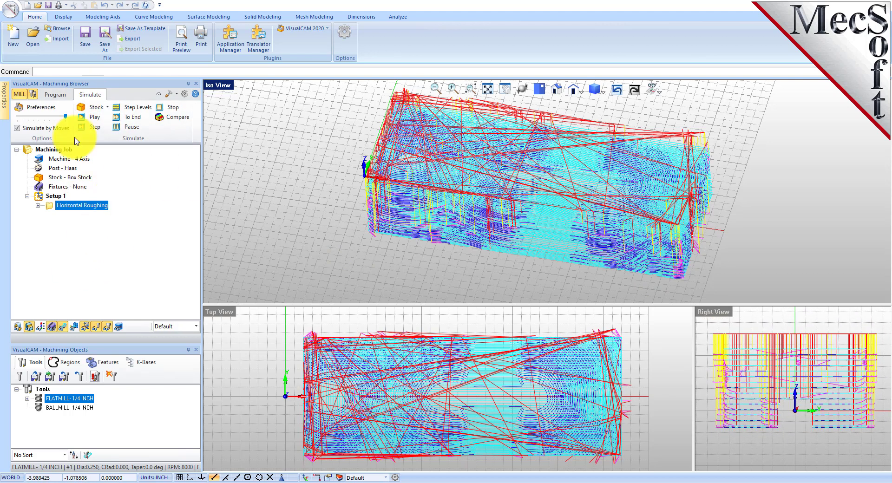
{"action": "left_click", "coordinate": [51, 113]}
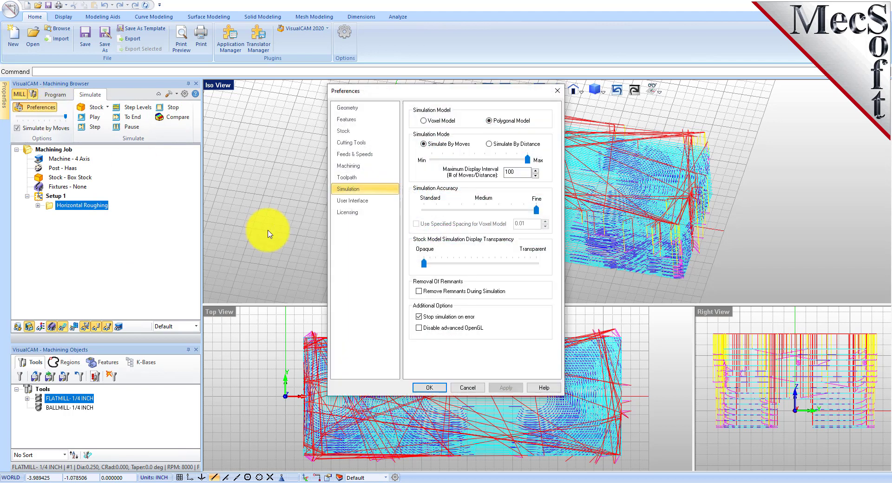
{"action": "mouse_move", "coordinate": [490, 124]}
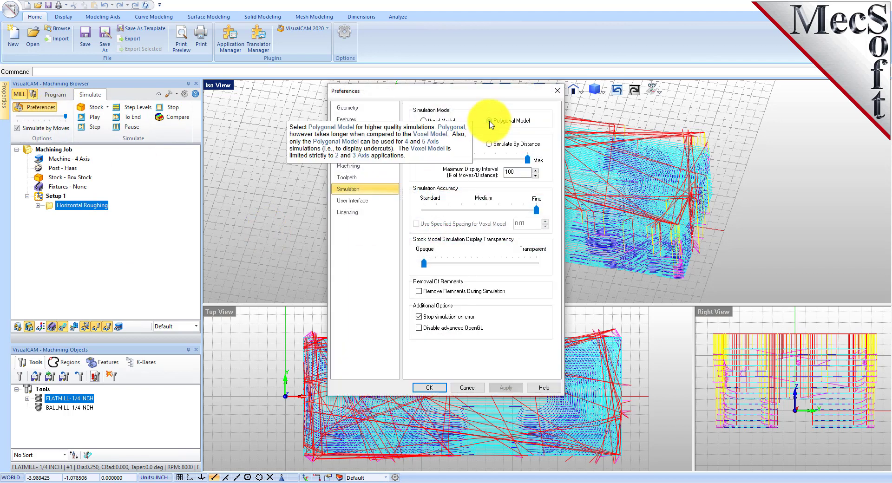
{"action": "left_click", "coordinate": [430, 388]}
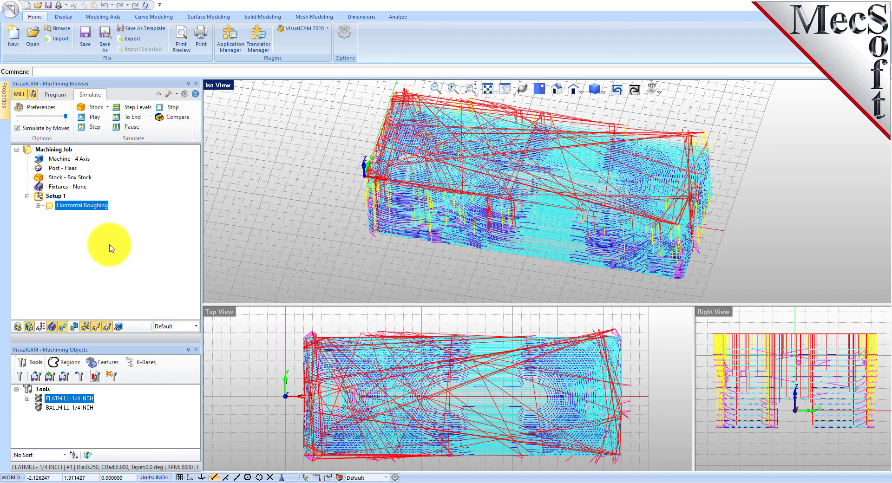
Slow the simulation by moves to about mid speed and play the Horizontal Roughing cut simulation
{"action": "left_click", "coordinate": [18, 130]}
{"action": "left_click_drag", "start_coordinate": [67, 121], "coordinate": [40, 123]}
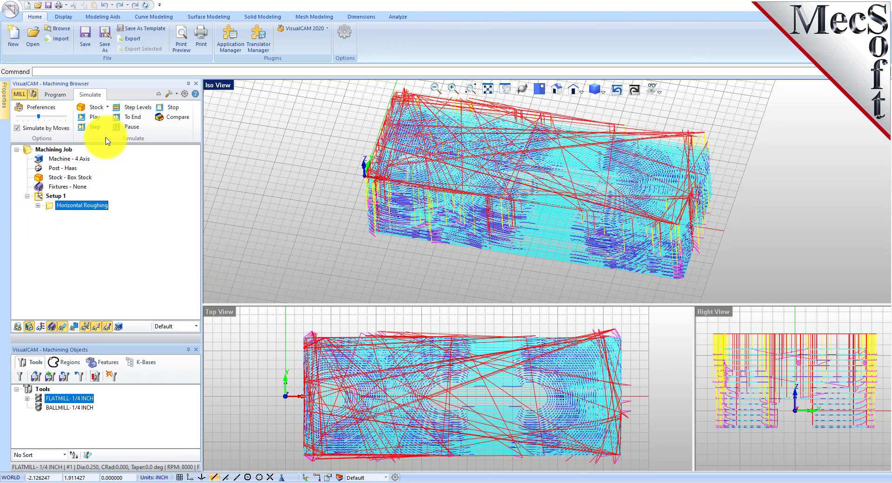
{"action": "left_click", "coordinate": [97, 119]}
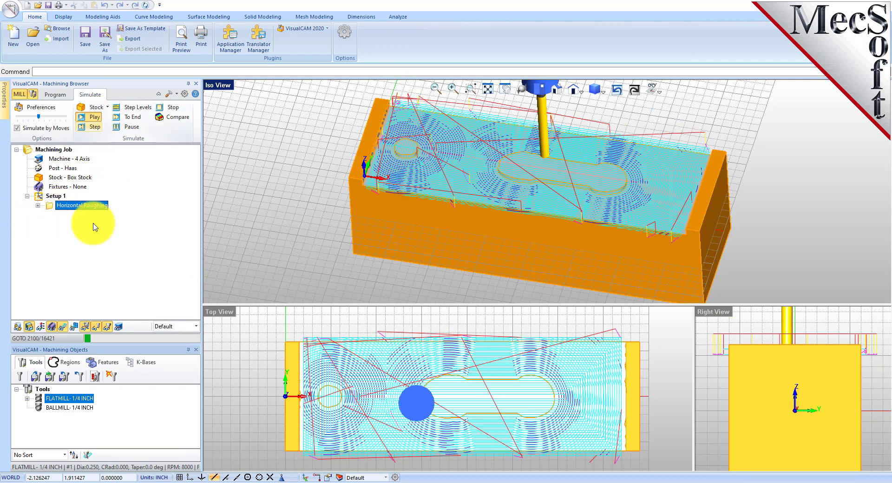
Hide the toolpath and inspect the roughed stock in the Iso view
{"action": "left_click", "coordinate": [64, 331]}
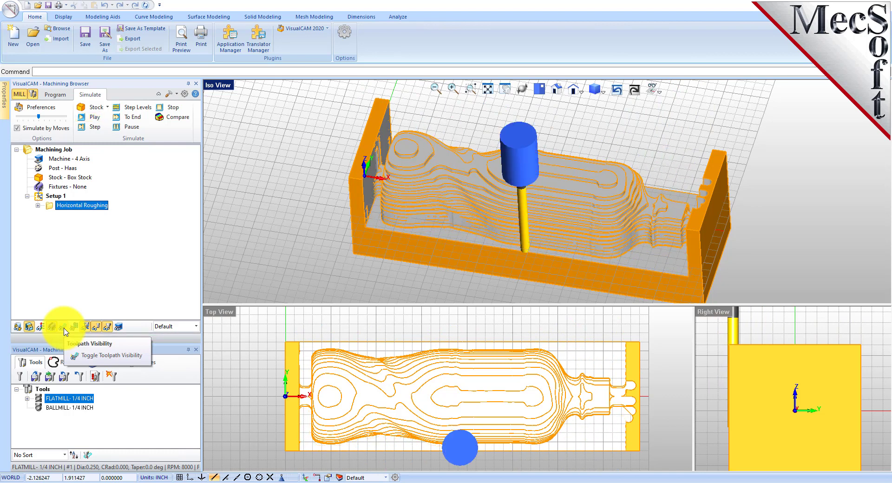
{"action": "left_click", "coordinate": [136, 119]}
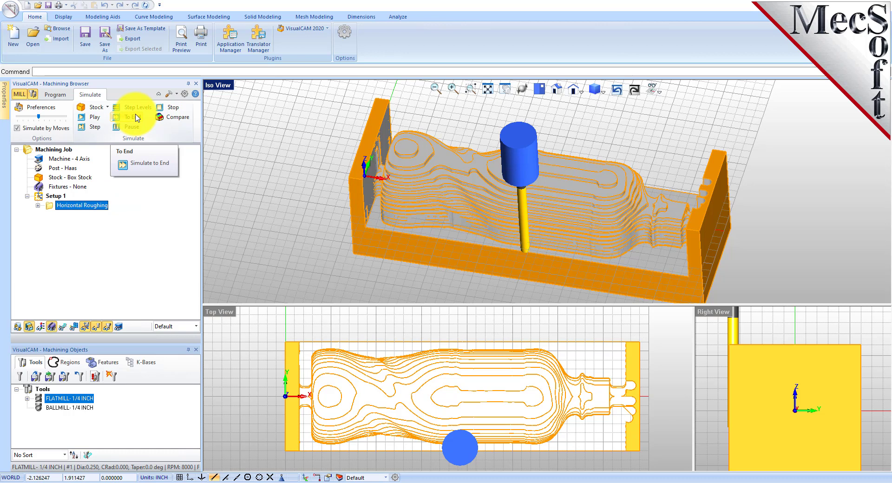
{"action": "right_click_drag", "start_coordinate": [639, 244], "coordinate": [769, 239]}
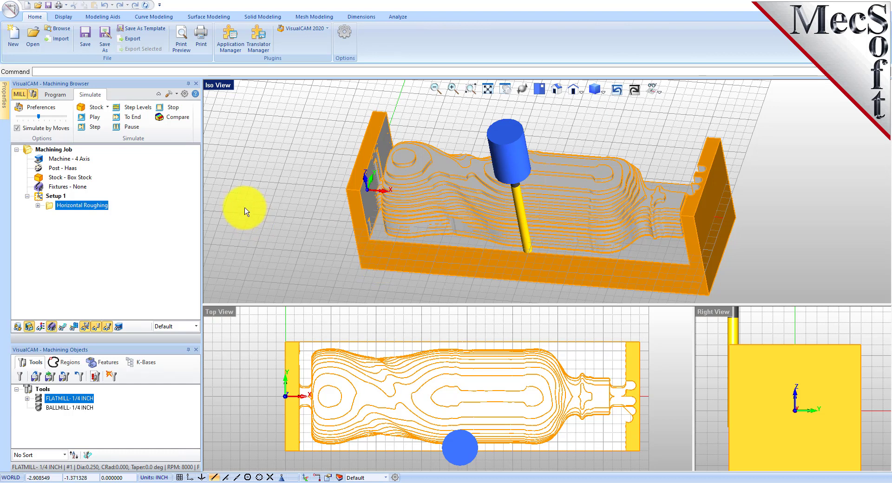
Add a Rotate Table Setup with a table rotation angle of 180 degrees counter clockwise
{"action": "left_click", "coordinate": [56, 94]}
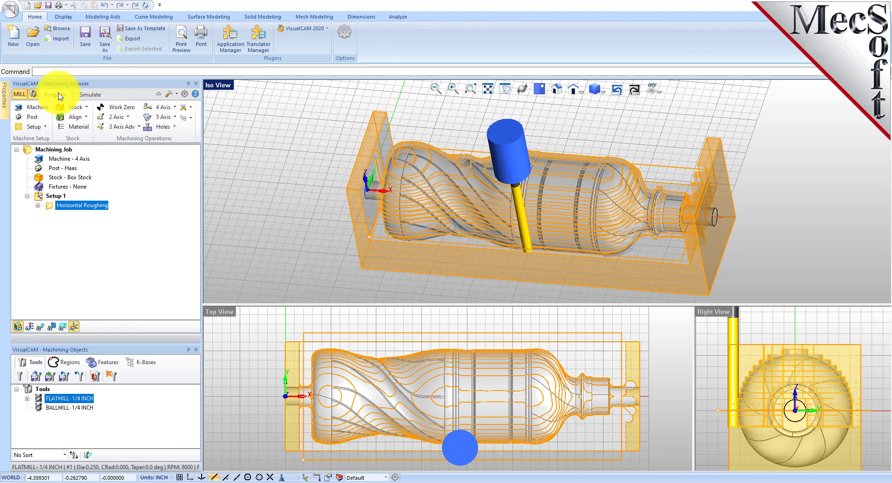
{"action": "left_click", "coordinate": [34, 127]}
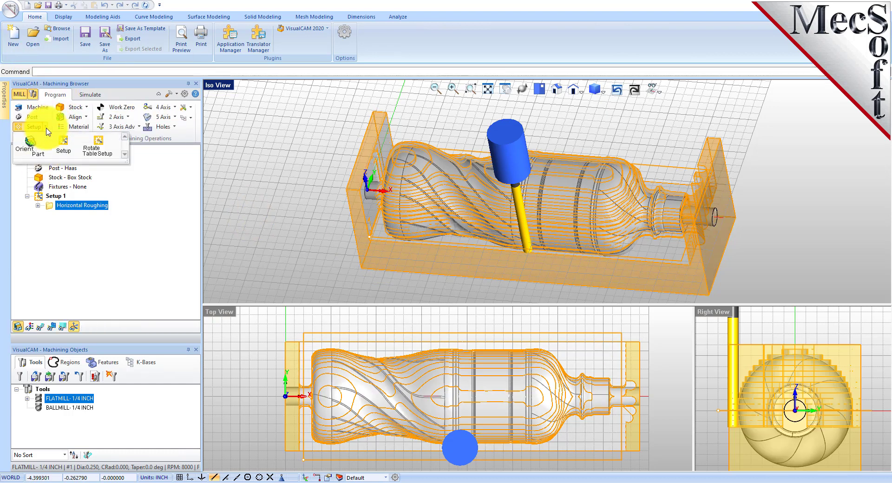
{"action": "left_click", "coordinate": [112, 155]}
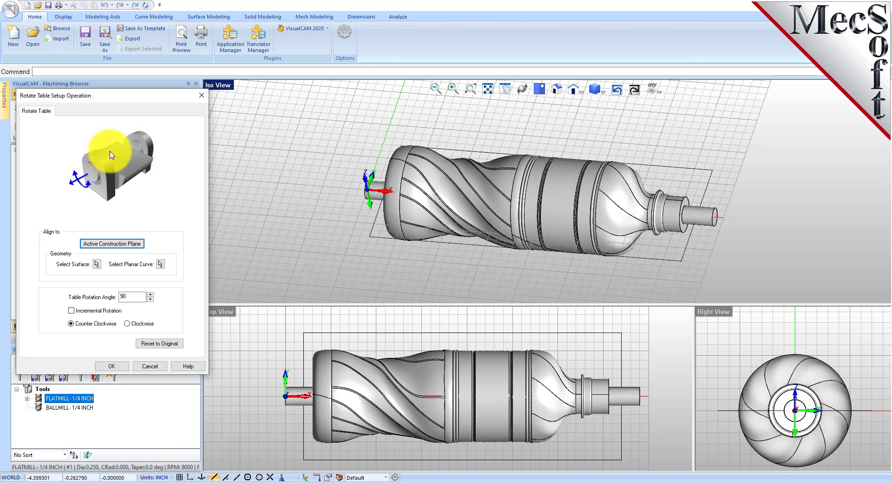
{"action": "left_click_drag", "start_coordinate": [126, 101], "coordinate": [298, 98]}
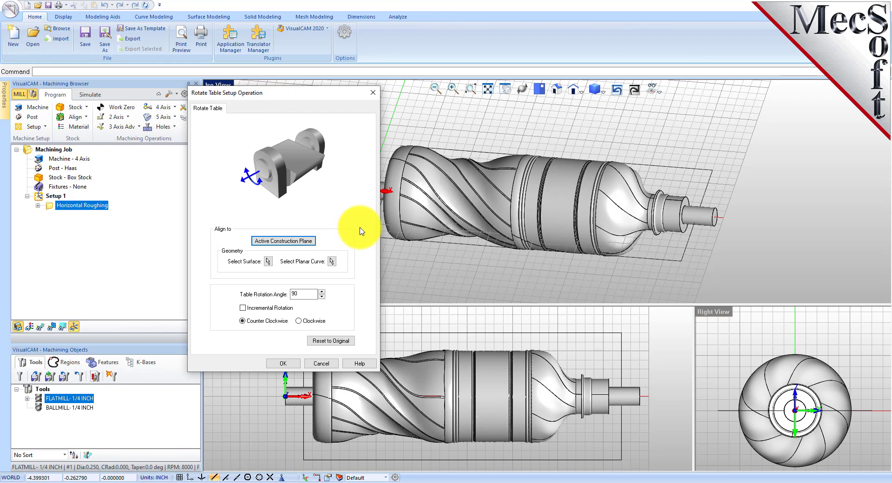
{"action": "double_click", "coordinate": [286, 293]}
{"action": "type", "text": "180"}
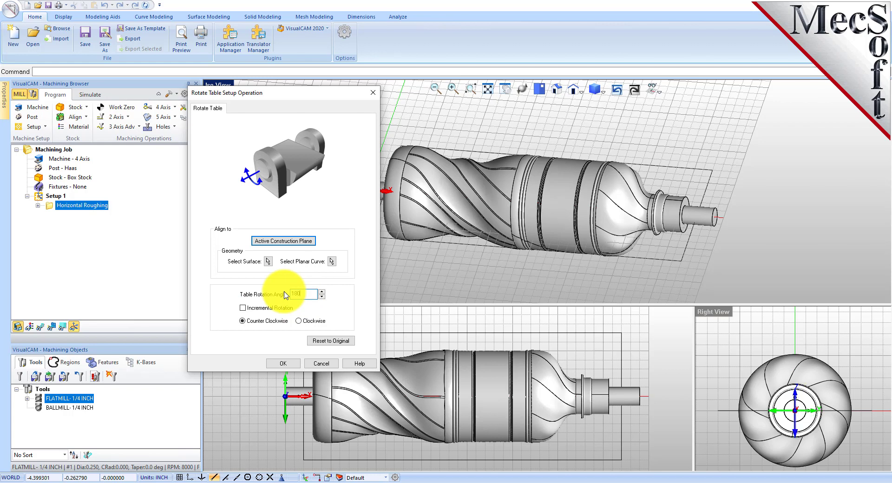
{"action": "left_click", "coordinate": [284, 364]}
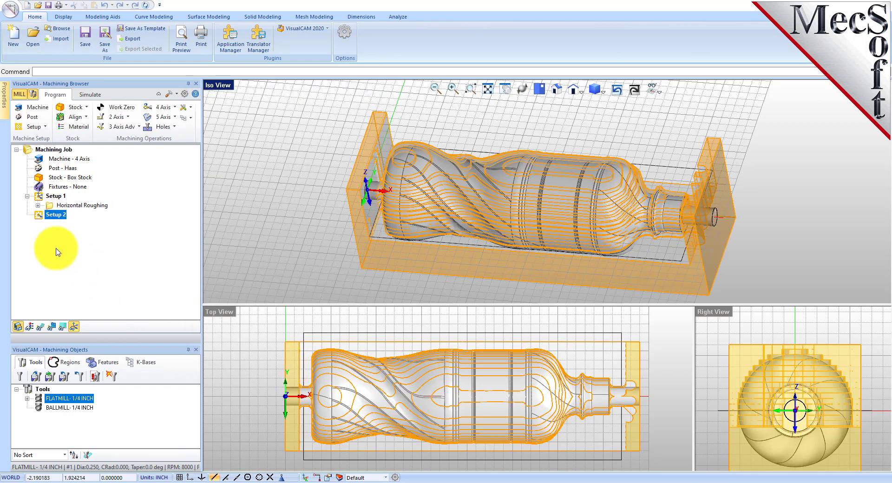
Select Setup 2, hide the world coordinate system in the Iso view and inspect the setup's rotated machine axes
{"action": "left_click", "coordinate": [46, 215]}
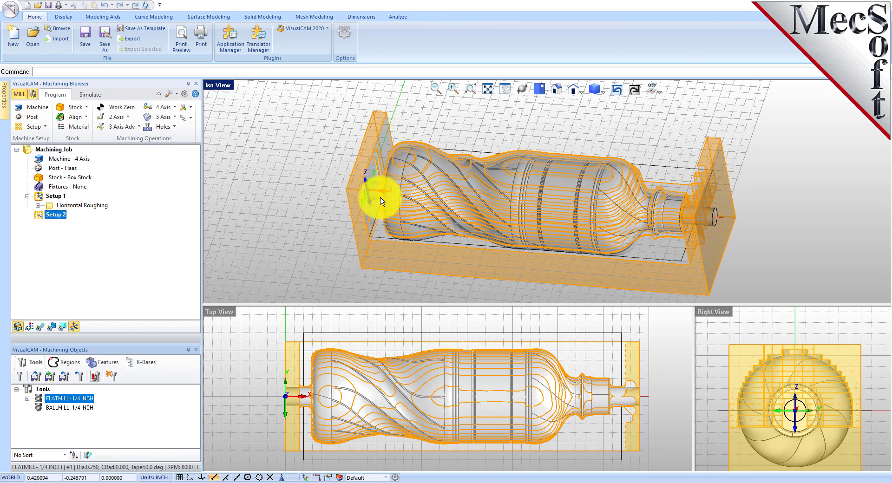
{"action": "left_click", "coordinate": [659, 91]}
{"action": "left_click", "coordinate": [691, 122]}
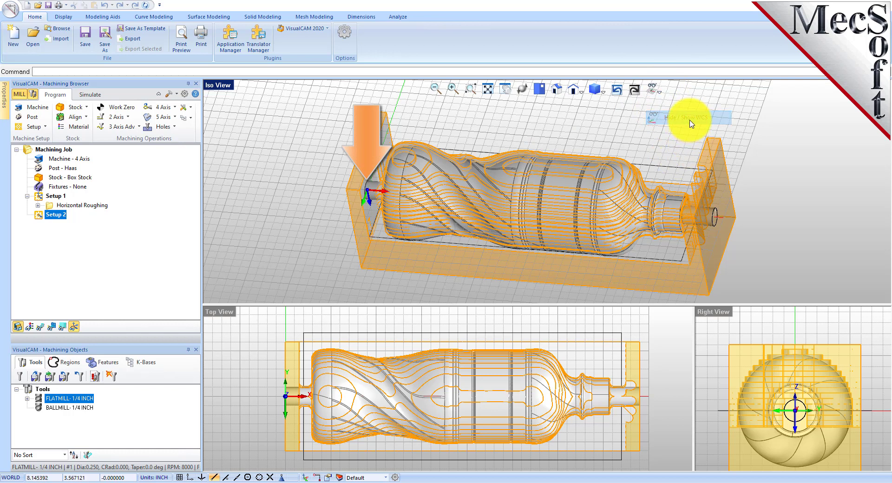
{"action": "left_click", "coordinate": [71, 329]}
{"action": "left_click", "coordinate": [72, 329]}
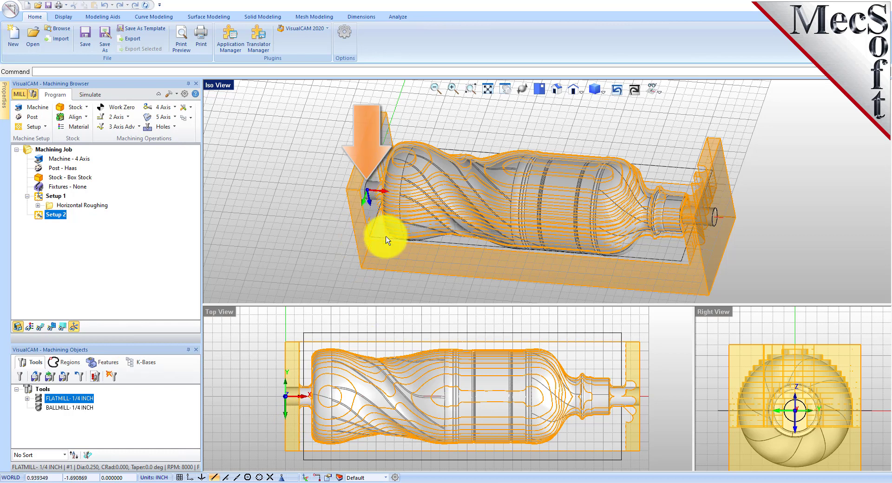
Copy the Horizontal Roughing operation from Setup 1 and paste it into Setup 2
{"action": "left_click", "coordinate": [52, 205]}
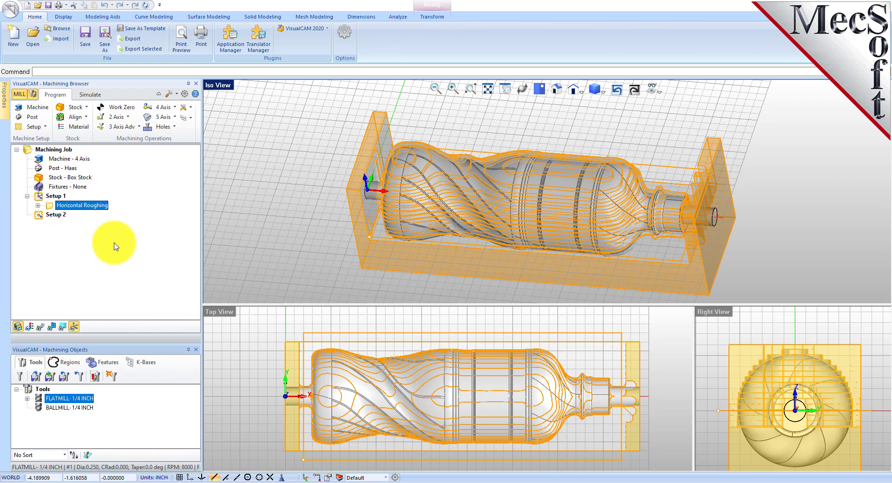
{"action": "right_click", "coordinate": [102, 208]}
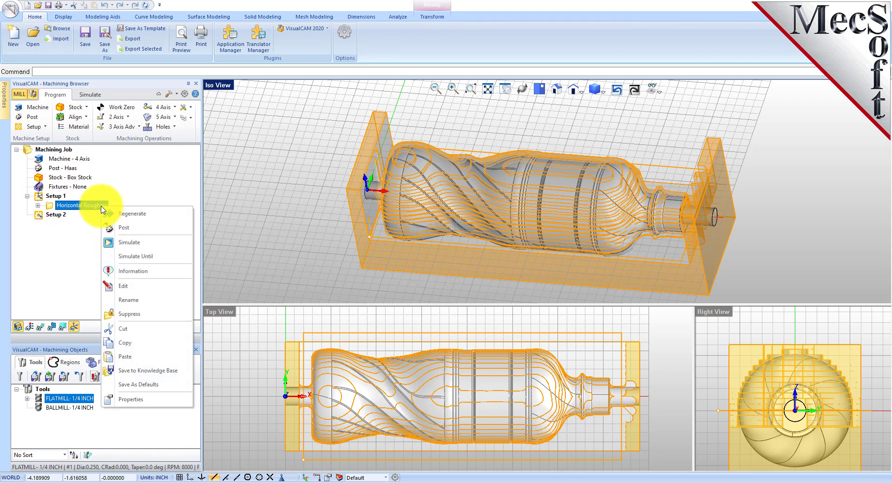
{"action": "key", "text": "Escape"}
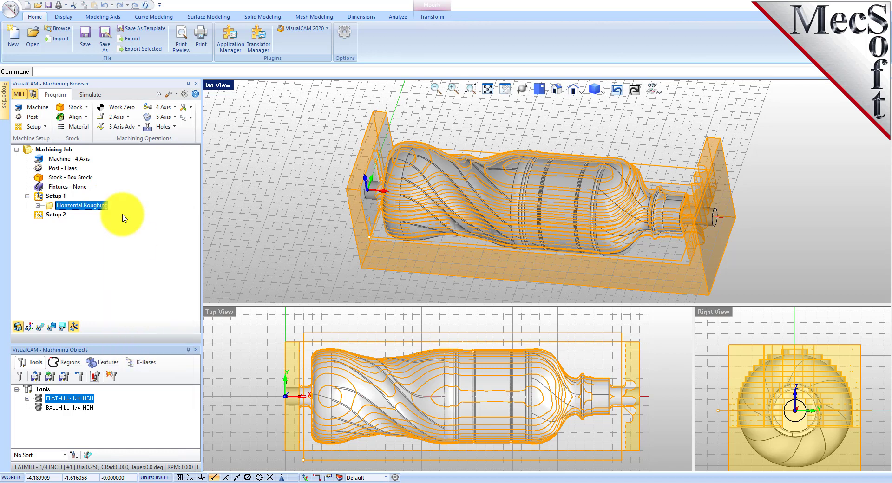
{"action": "left_click", "coordinate": [51, 214]}
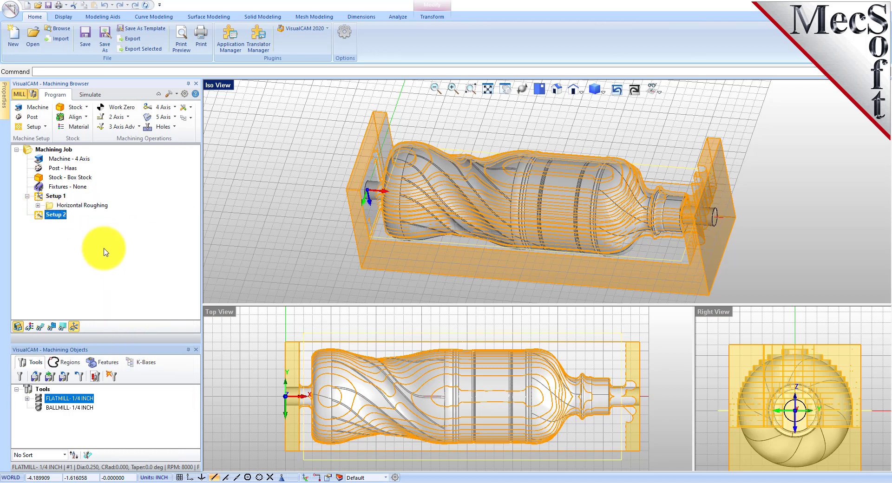
{"action": "right_click", "coordinate": [64, 215]}
{"action": "left_click", "coordinate": [111, 353]}
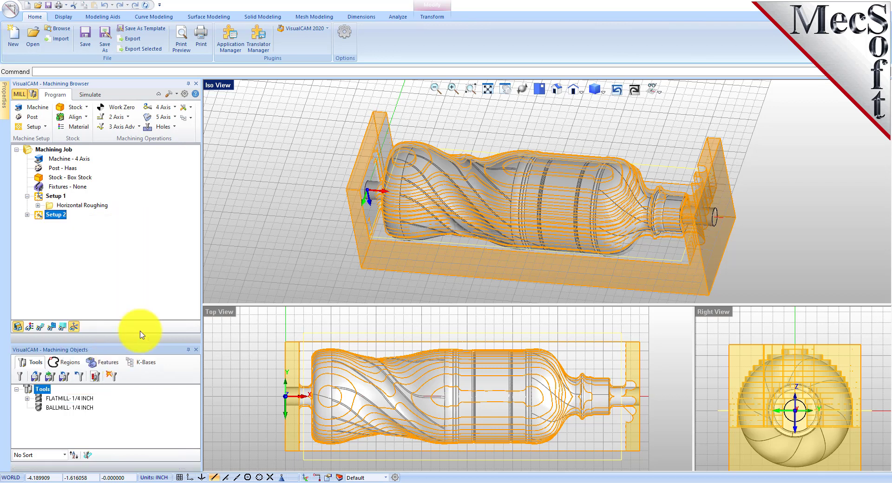
Regenerate the copied Horizontal Roughing operation under Setup 2 and show its toolpath
{"action": "left_click", "coordinate": [55, 224]}
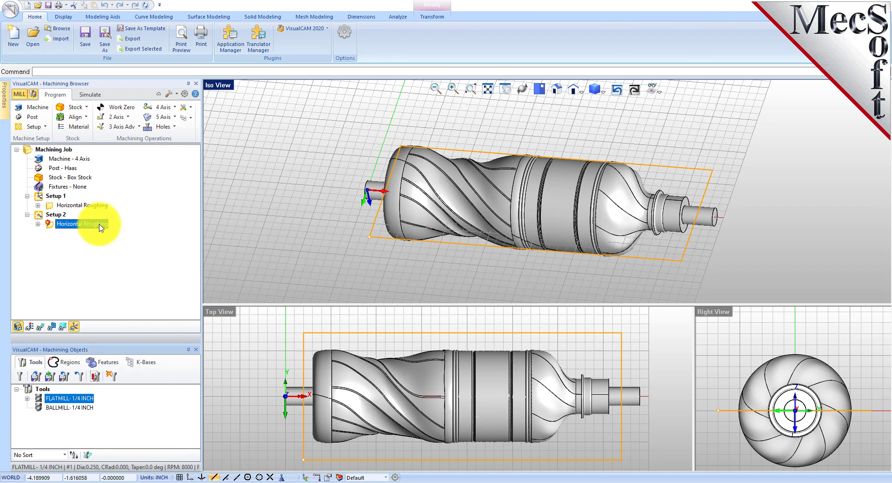
{"action": "right_click", "coordinate": [100, 226]}
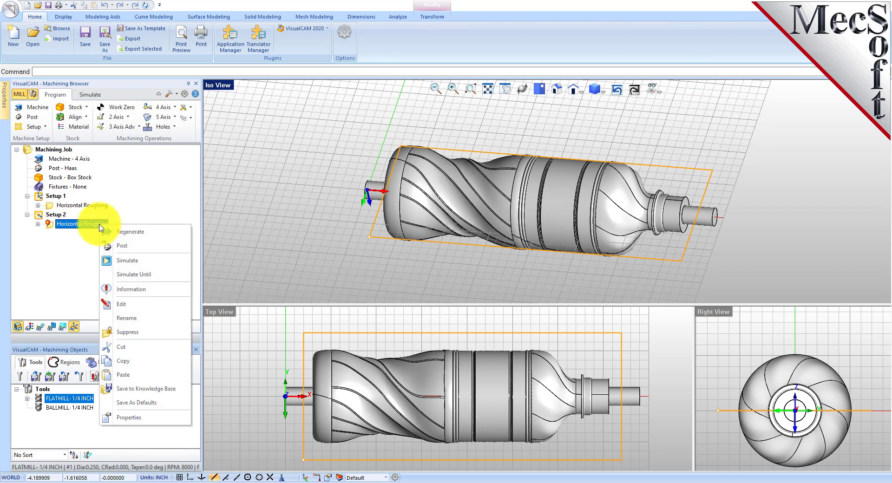
{"action": "left_click", "coordinate": [162, 235]}
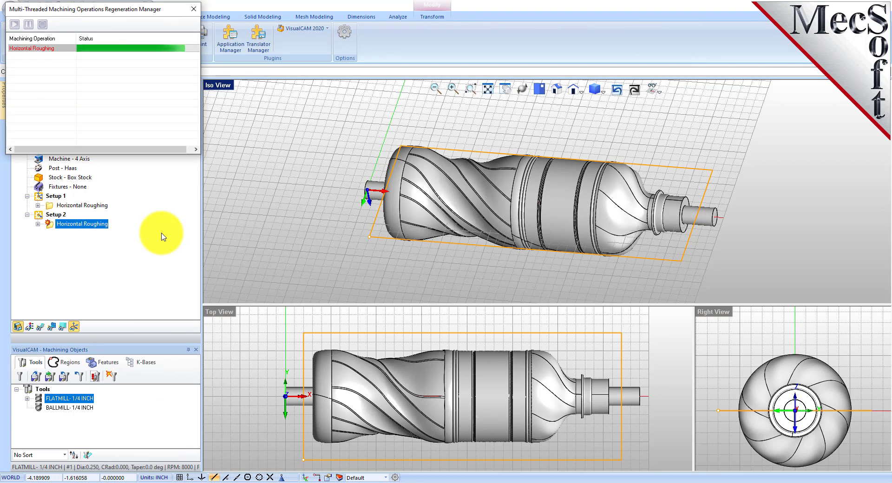
{"action": "left_click", "coordinate": [43, 328]}
Play the Setup 2 roughing simulation with the toolpath hidden, viewing the stock from below and raising the simulation speed to maximum
{"action": "left_click", "coordinate": [90, 94]}
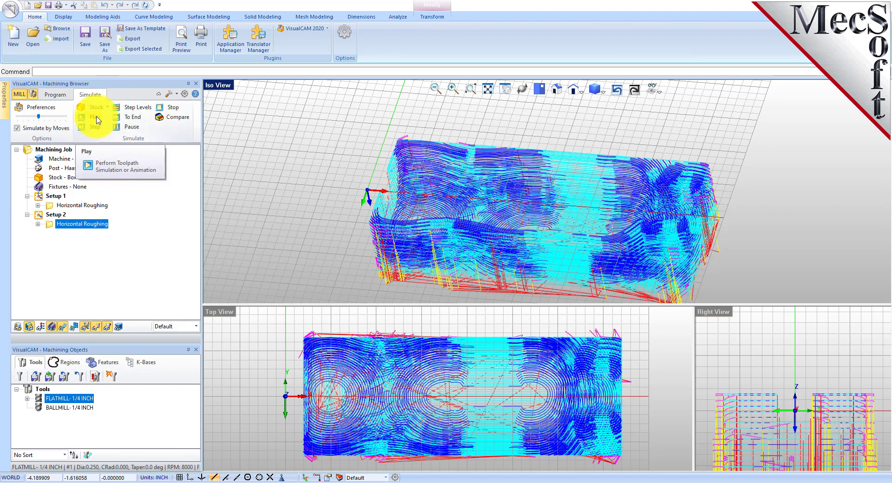
{"action": "left_click", "coordinate": [93, 118]}
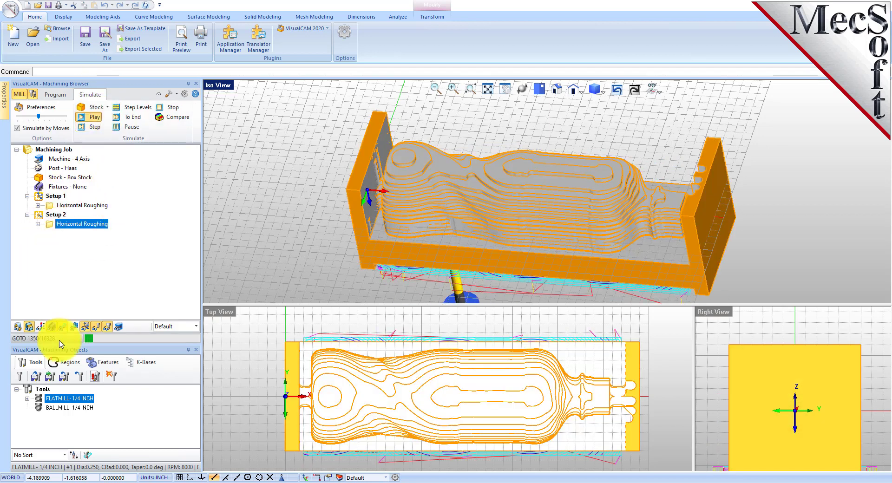
{"action": "left_click", "coordinate": [51, 326]}
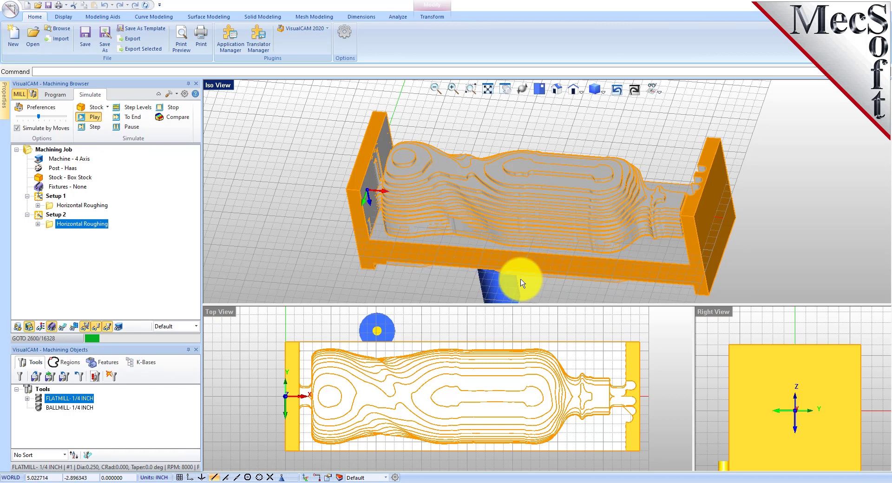
{"action": "right_click_drag", "start_coordinate": [526, 225], "coordinate": [528, 254]}
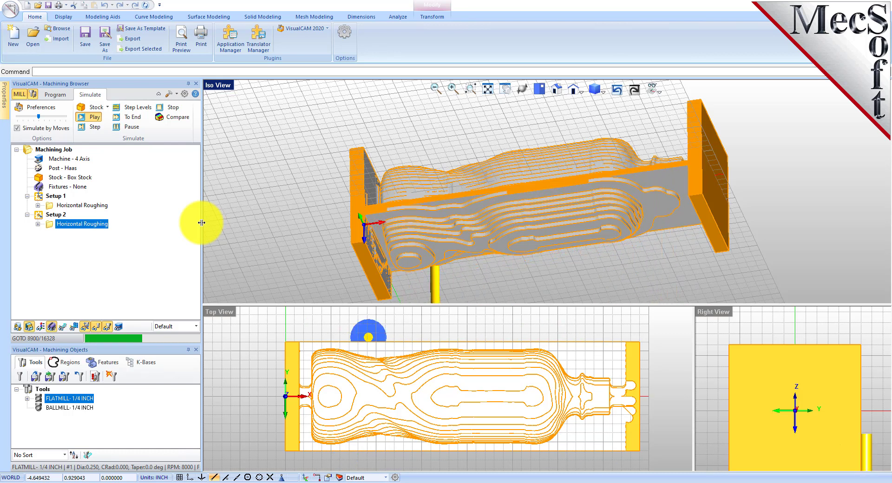
{"action": "left_click_drag", "start_coordinate": [39, 116], "coordinate": [56, 116]}
{"action": "left_click", "coordinate": [59, 117]}
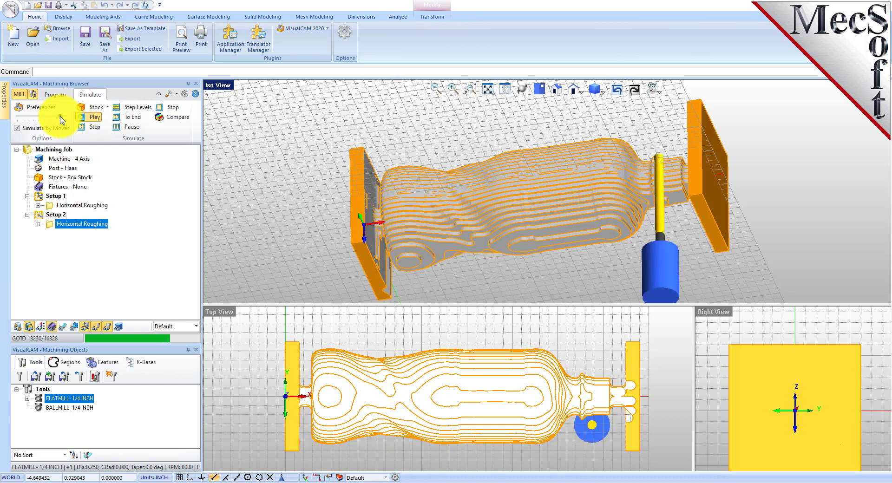
Add another Rotate Table Setup with a table rotation angle of 0 degrees
{"action": "left_click", "coordinate": [55, 94]}
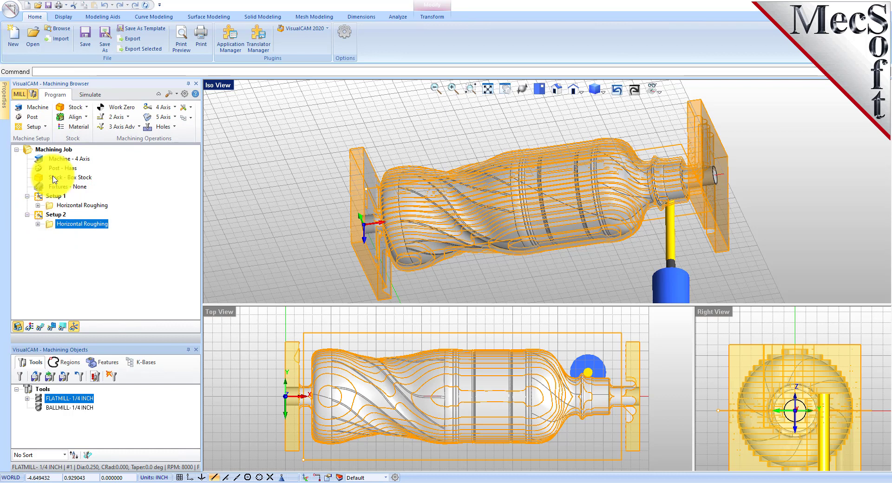
{"action": "left_click", "coordinate": [47, 127]}
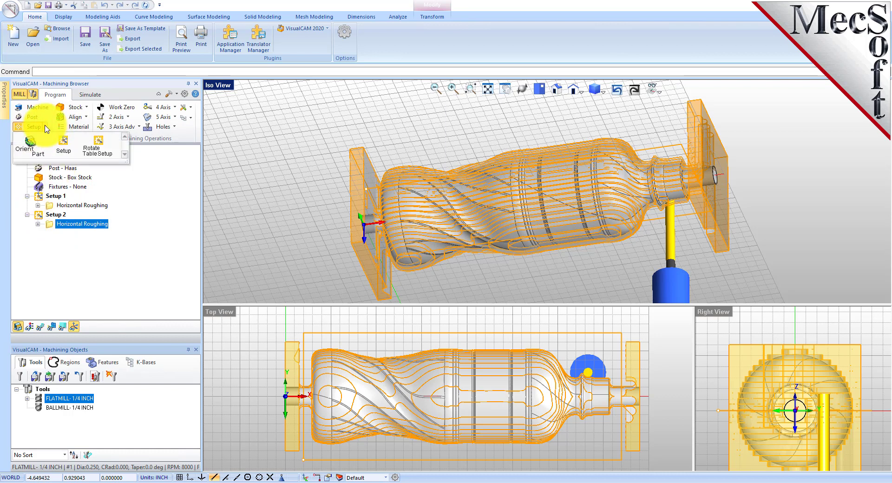
{"action": "left_click", "coordinate": [106, 151]}
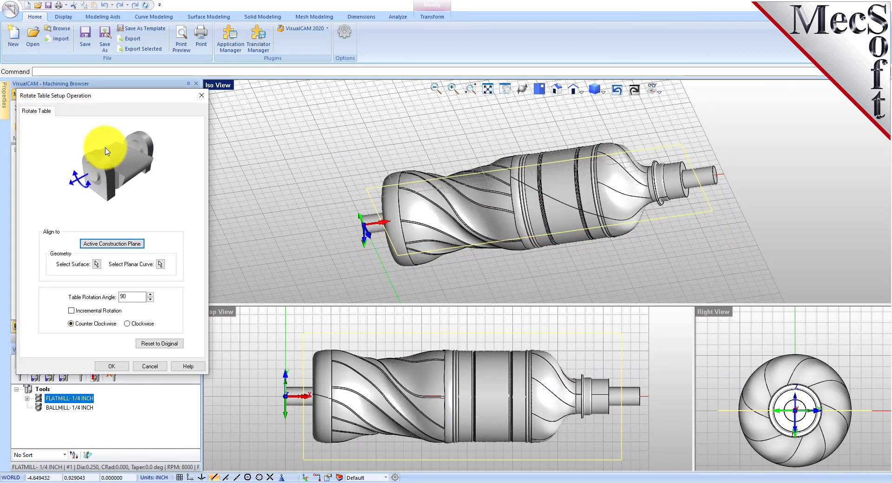
{"action": "left_click_drag", "start_coordinate": [167, 105], "coordinate": [218, 108]}
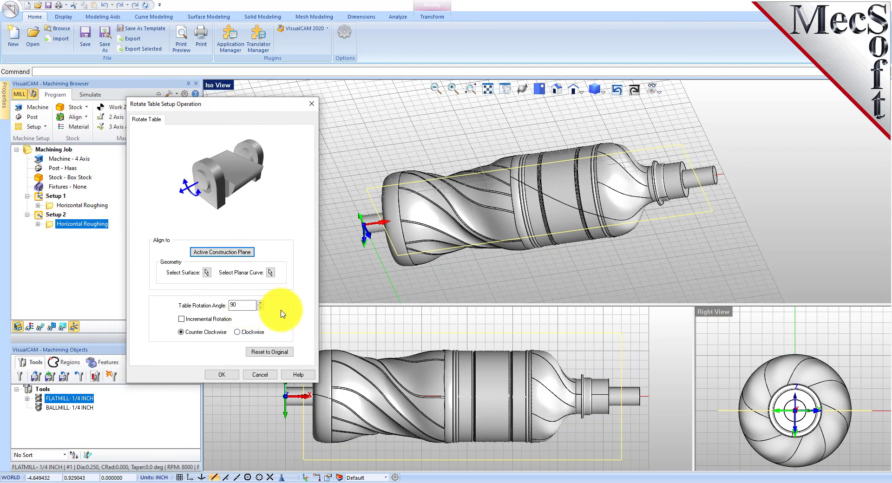
{"action": "double_click", "coordinate": [237, 305]}
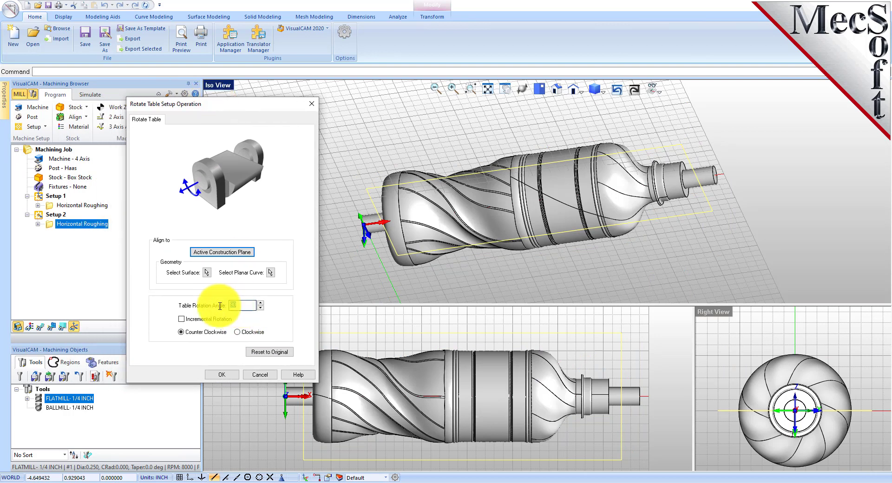
{"action": "type", "text": "0"}
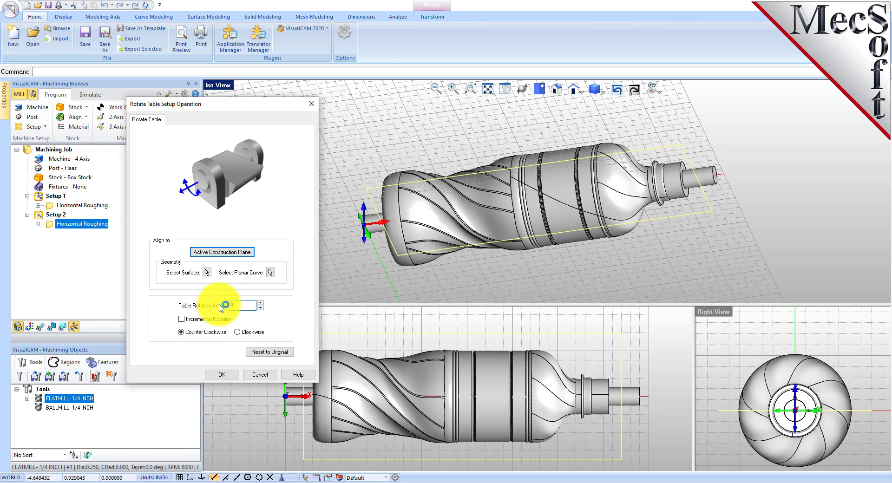
{"action": "left_click", "coordinate": [227, 375]}
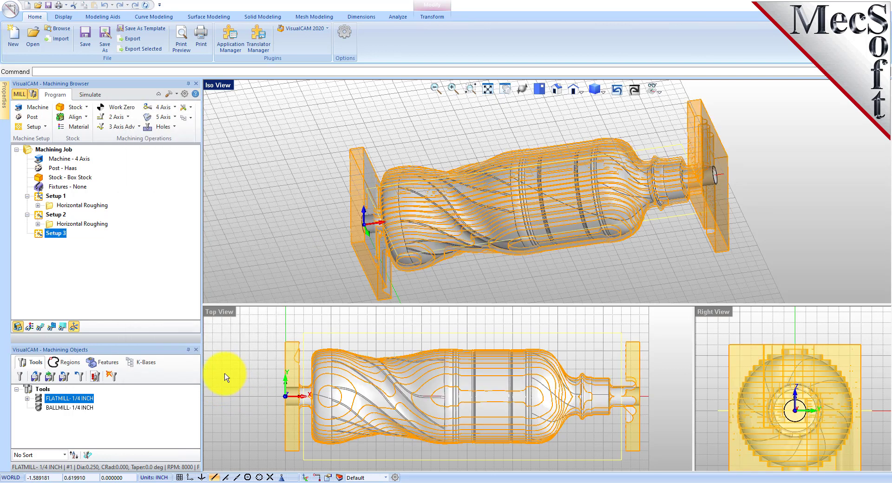
Compare the machine axis orientation of Setup 3 with that of Setup 2 in the Iso and Right views
{"action": "left_click", "coordinate": [49, 235]}
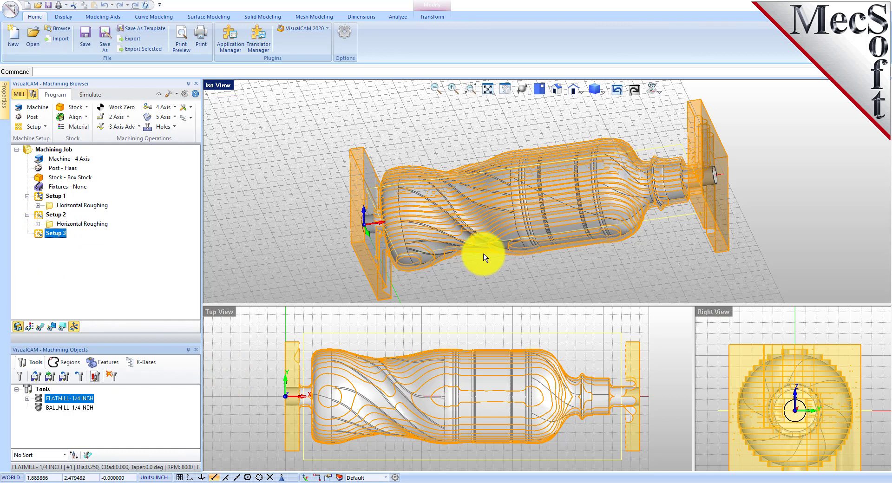
{"action": "right_click_drag", "start_coordinate": [559, 149], "coordinate": [555, 175]}
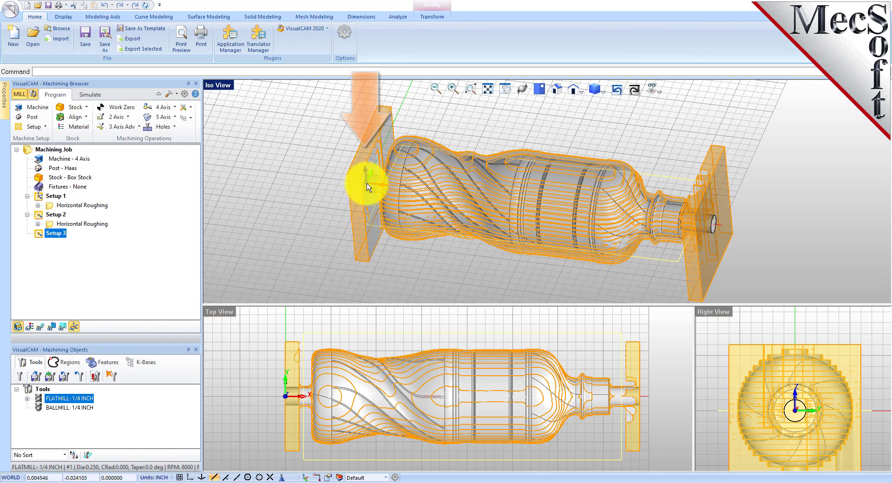
{"action": "left_click", "coordinate": [40, 215]}
{"action": "left_click", "coordinate": [40, 233]}
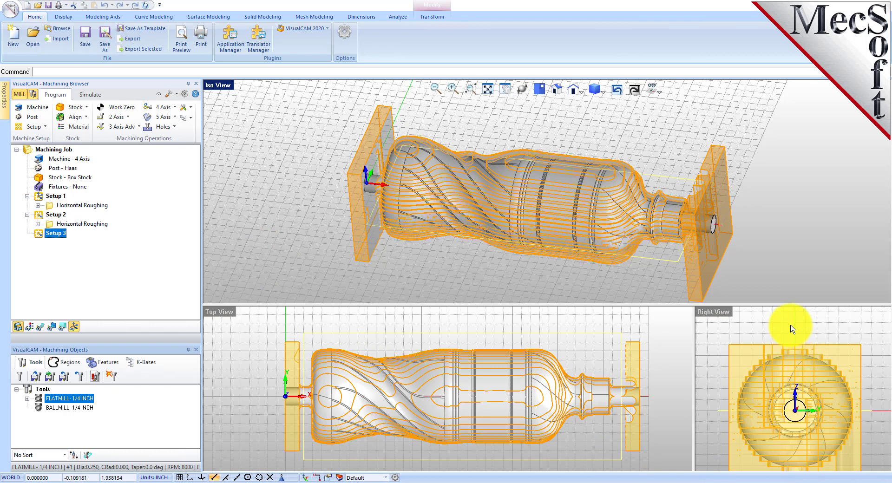
{"action": "scroll", "coordinate": [792, 329], "scroll_direction": "down", "scroll_amount": 2}
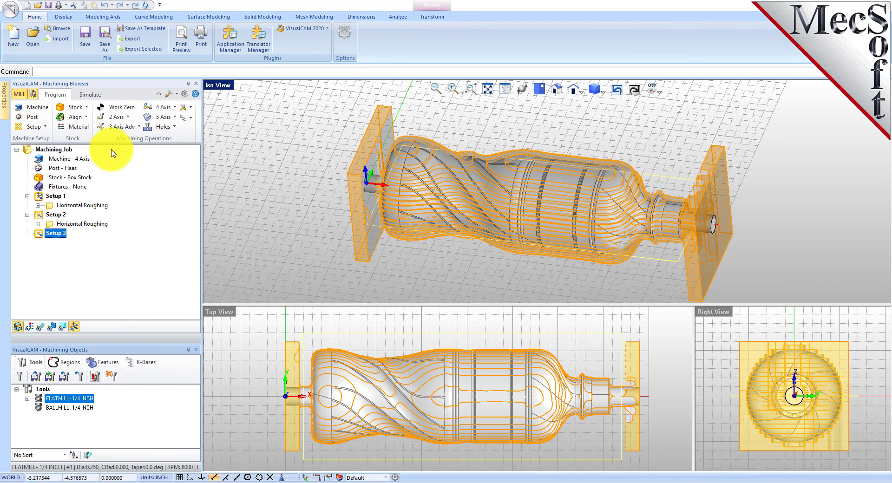
Create a 4-axis Parallel Finishing operation under Setup 3 and remove all of its selected machining regions
{"action": "left_click", "coordinate": [175, 107]}
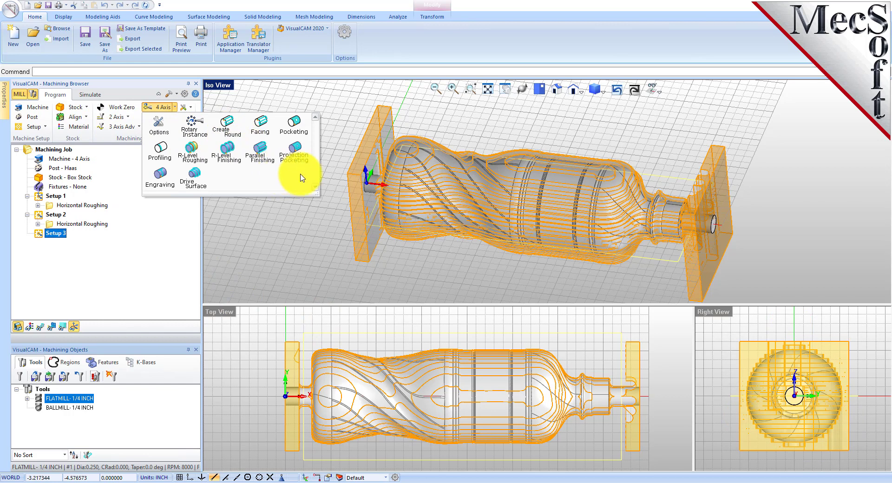
{"action": "left_click", "coordinate": [255, 159]}
{"action": "left_click_drag", "start_coordinate": [185, 96], "coordinate": [246, 95]}
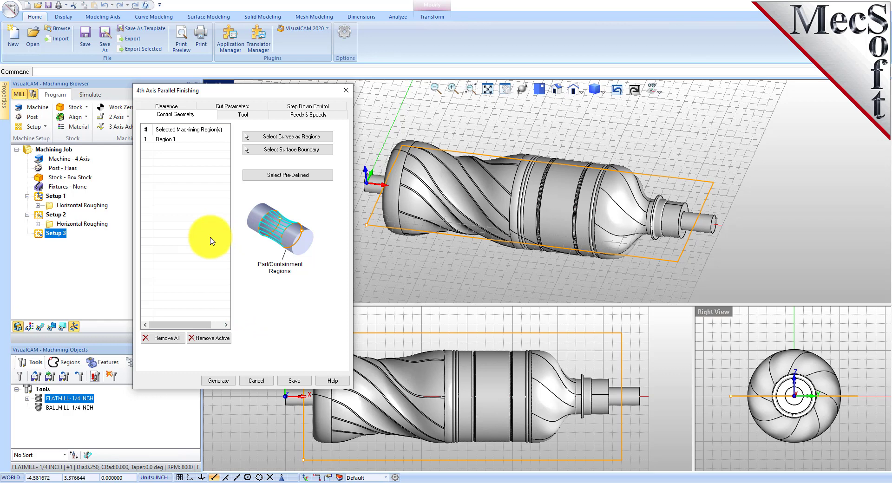
{"action": "left_click", "coordinate": [172, 341]}
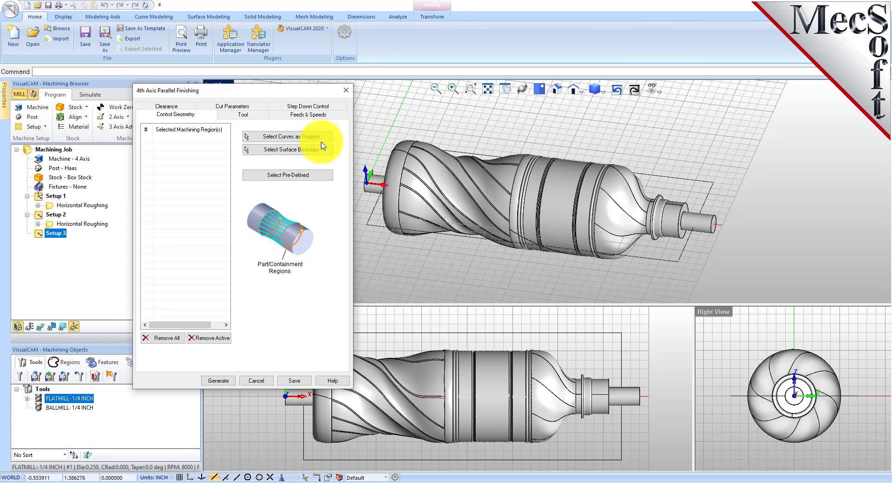
Assign the BALLMILL- 1/4 INCH tool to the finishing operation and load the feeds and speeds from the tool
{"action": "left_click", "coordinate": [242, 114]}
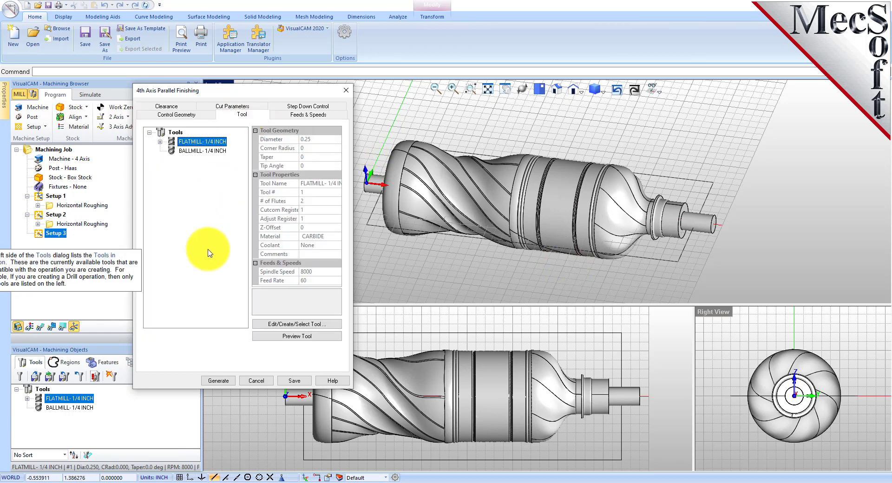
{"action": "left_click", "coordinate": [192, 151]}
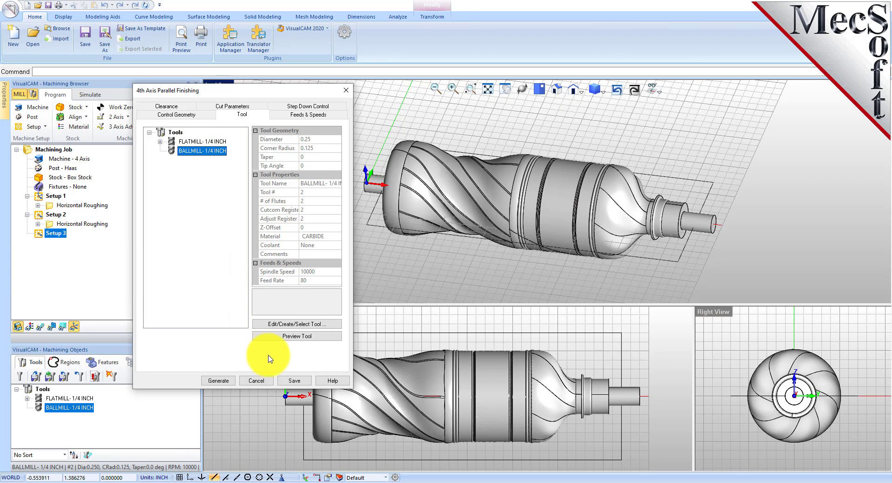
{"action": "left_click", "coordinate": [322, 116]}
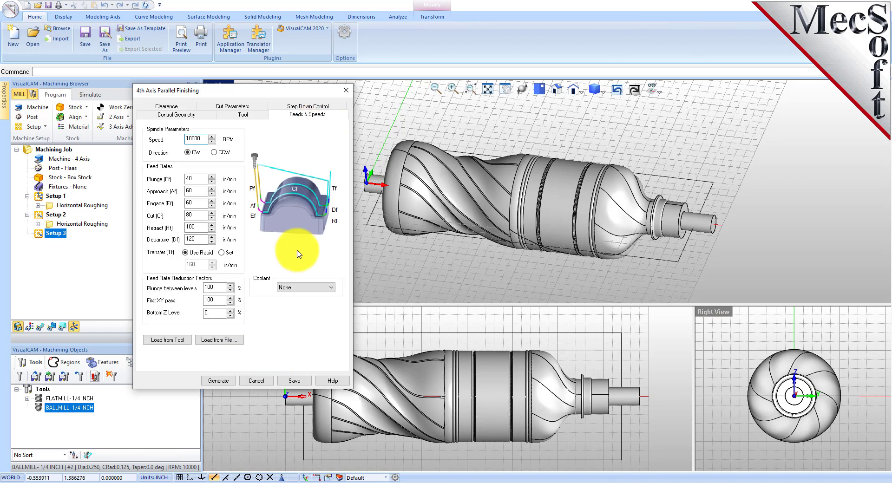
{"action": "left_click", "coordinate": [180, 342]}
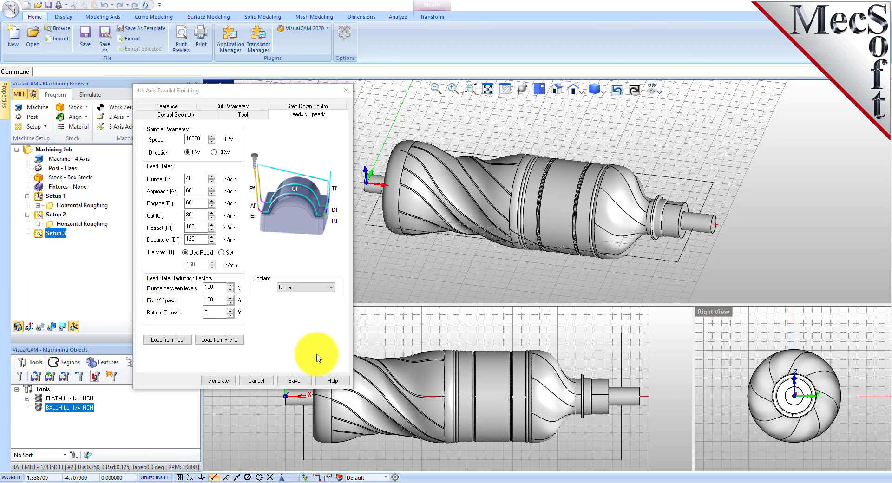
Keep the clearance cylinder definition on Automatic and use Clearance Geometry as the cut transfer method
{"action": "left_click", "coordinate": [179, 108]}
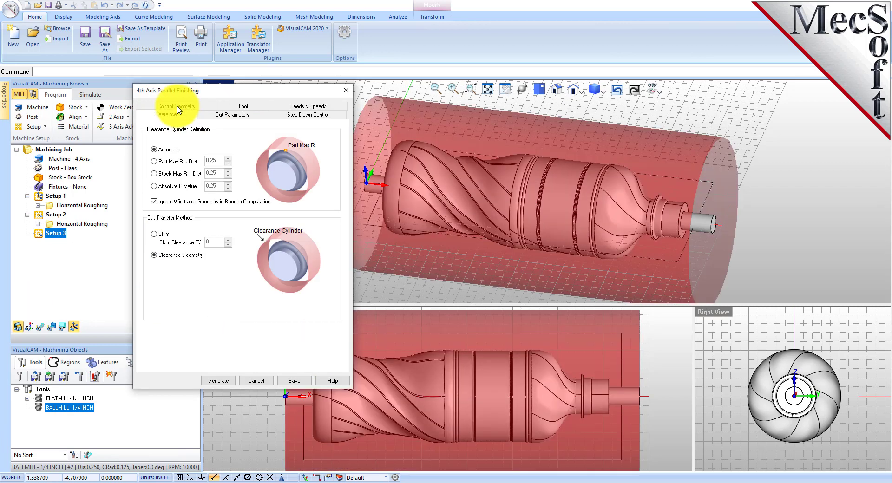
{"action": "mouse_move", "coordinate": [157, 151]}
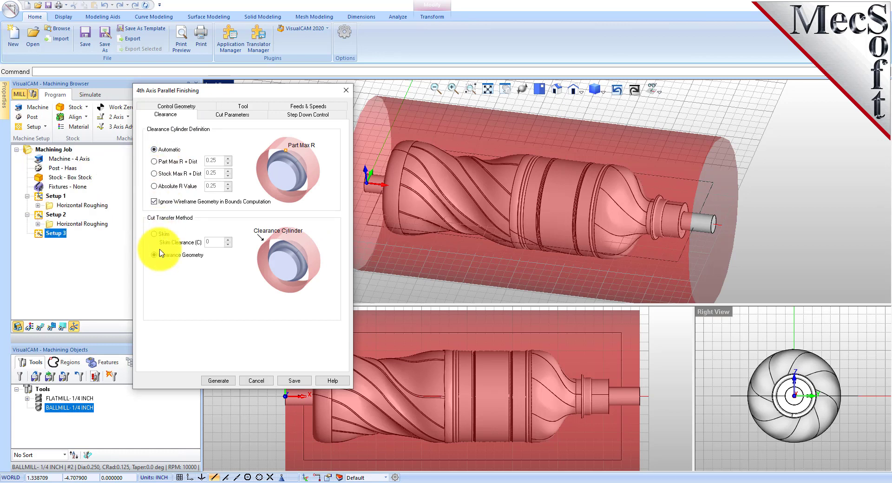
{"action": "mouse_move", "coordinate": [155, 259]}
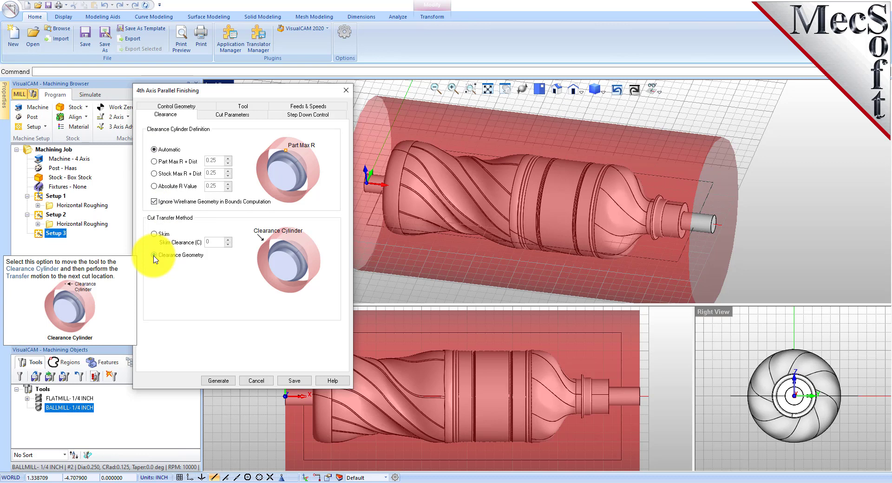
{"action": "left_click", "coordinate": [155, 255]}
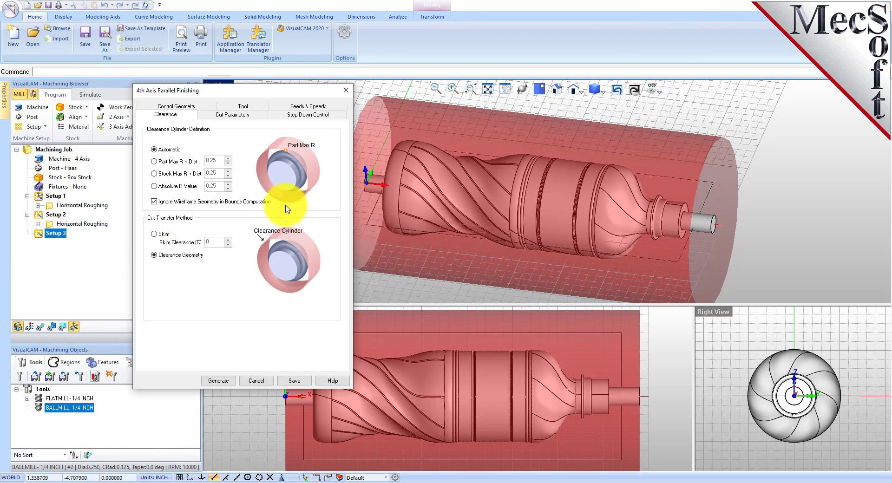
{"action": "mouse_move", "coordinate": [320, 174]}
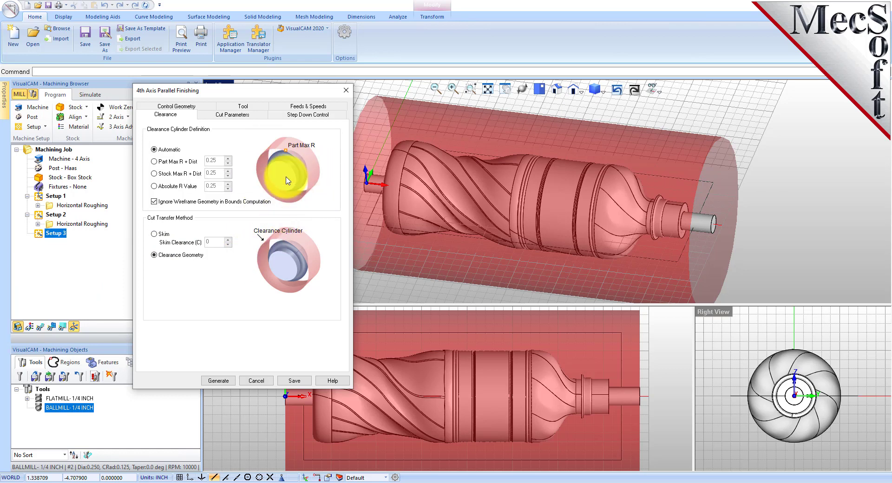
{"action": "mouse_move", "coordinate": [288, 151]}
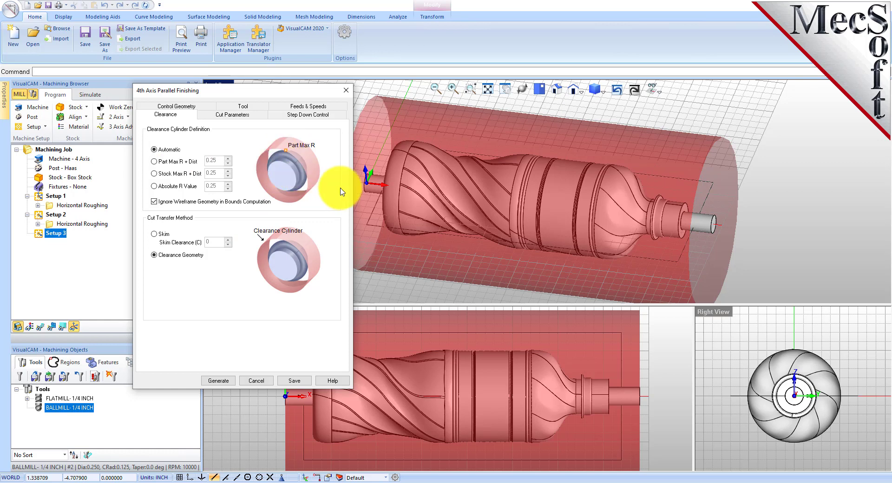
{"action": "mouse_move", "coordinate": [160, 258]}
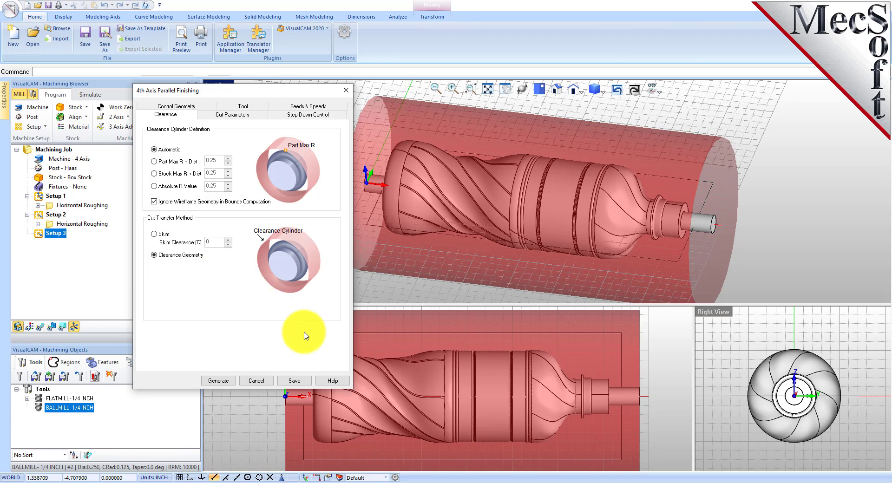
{"action": "left_click", "coordinate": [694, 225]}
{"action": "middle_click_drag", "start_coordinate": [676, 231], "coordinate": [755, 225]}
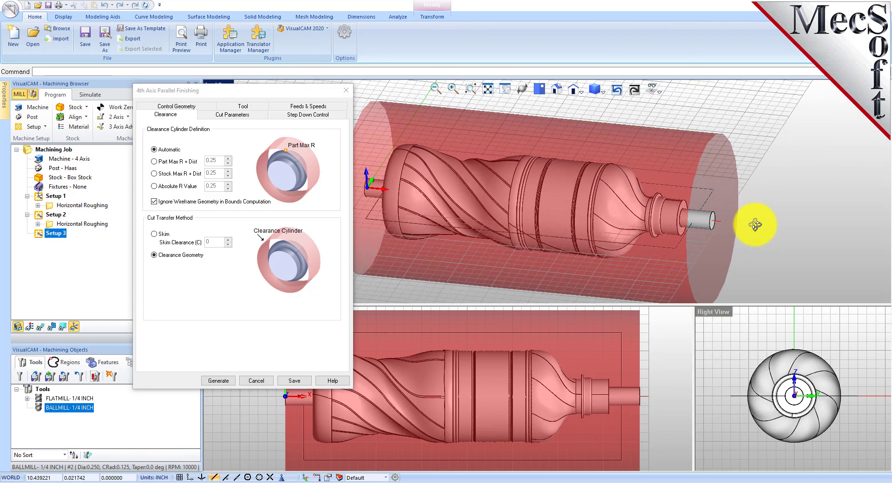
Review the finishing operation's tolerances, stock allowance and cut pattern in its cut parameters
{"action": "left_click", "coordinate": [231, 117]}
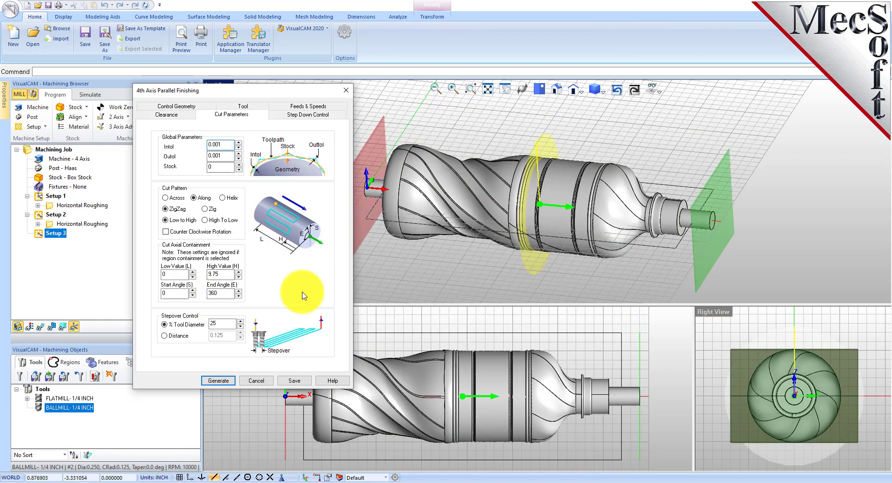
{"action": "left_click_drag", "start_coordinate": [227, 145], "coordinate": [196, 149]}
{"action": "left_click", "coordinate": [230, 155]}
{"action": "mouse_move", "coordinate": [223, 203]}
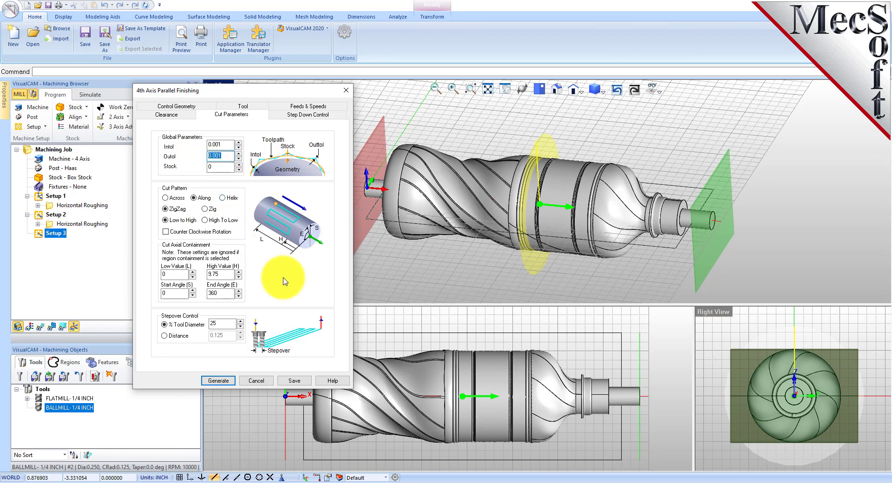
{"action": "left_click", "coordinate": [219, 168]}
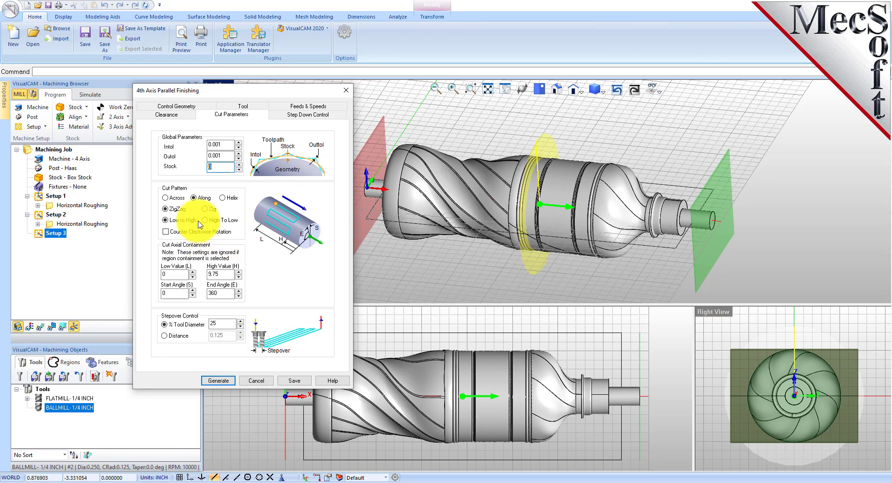
{"action": "mouse_move", "coordinate": [195, 200]}
{"action": "mouse_move", "coordinate": [167, 212]}
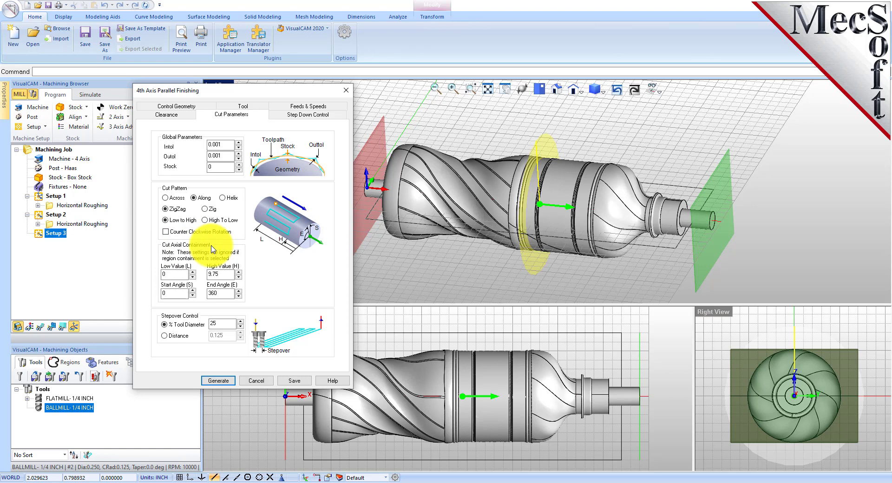
Set the axial containment to a low value of 0.5 and a high value of 9.25, keeping angles 0 to 360
{"action": "double_click", "coordinate": [170, 273]}
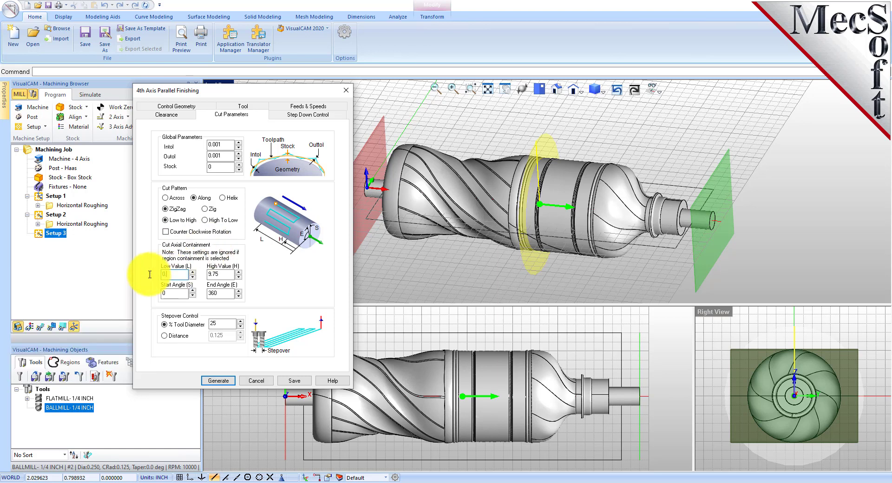
{"action": "type", "text": "0.5"}
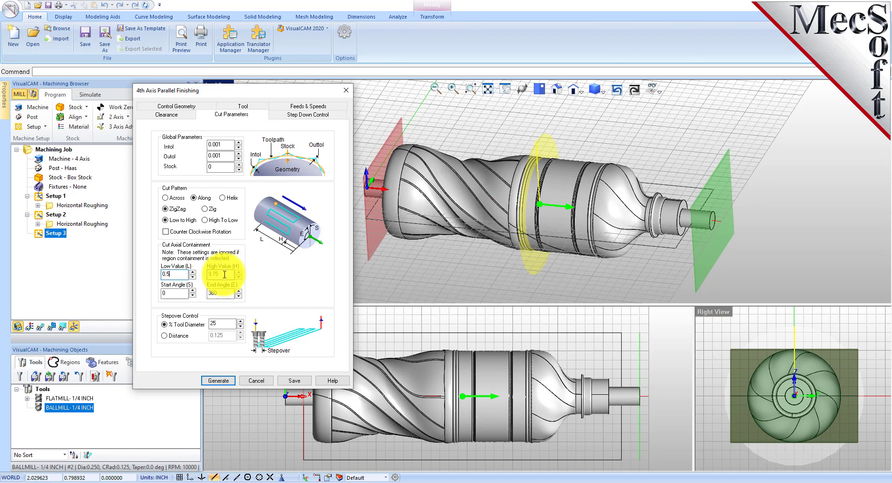
{"action": "double_click", "coordinate": [206, 275]}
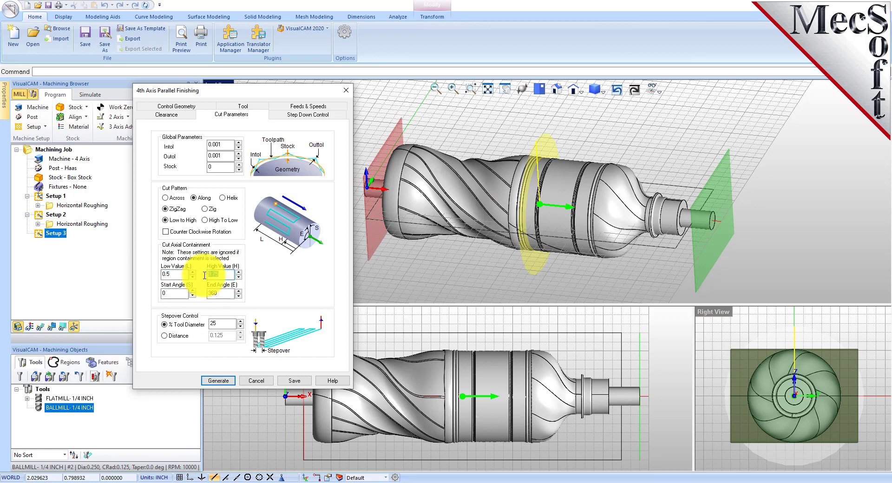
{"action": "type", "text": "9.25"}
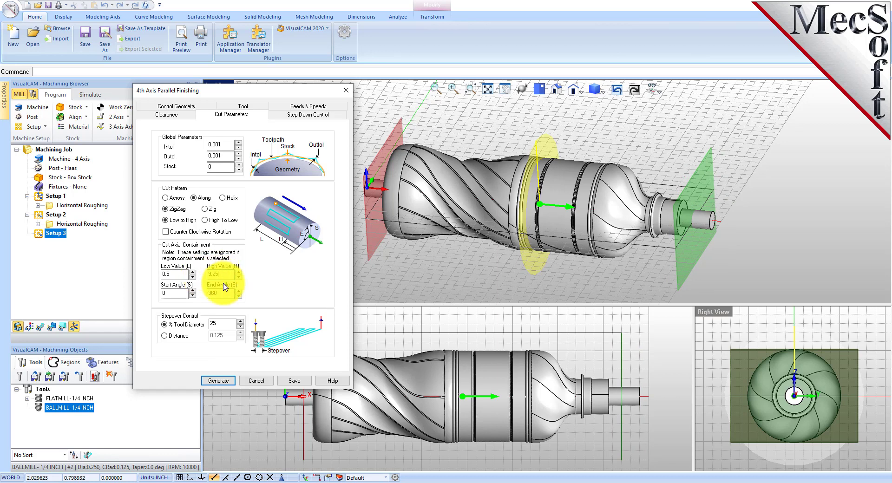
{"action": "mouse_move", "coordinate": [585, 275]}
{"action": "middle_mouse_down"}
{"action": "mouse_move", "coordinate": [553, 278]}
{"action": "mouse_move", "coordinate": [524, 265]}
{"action": "mouse_move", "coordinate": [583, 269]}
{"action": "mouse_move", "coordinate": [587, 278]}
{"action": "middle_mouse_up"}
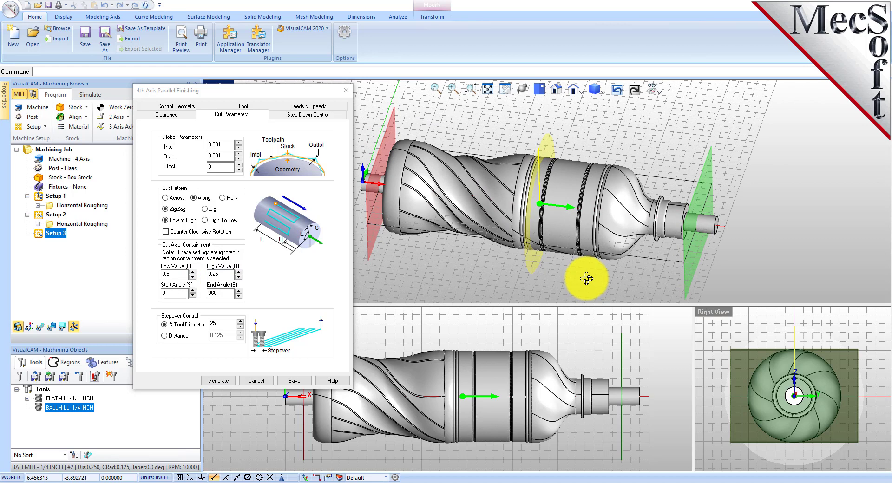
{"action": "left_click", "coordinate": [171, 293]}
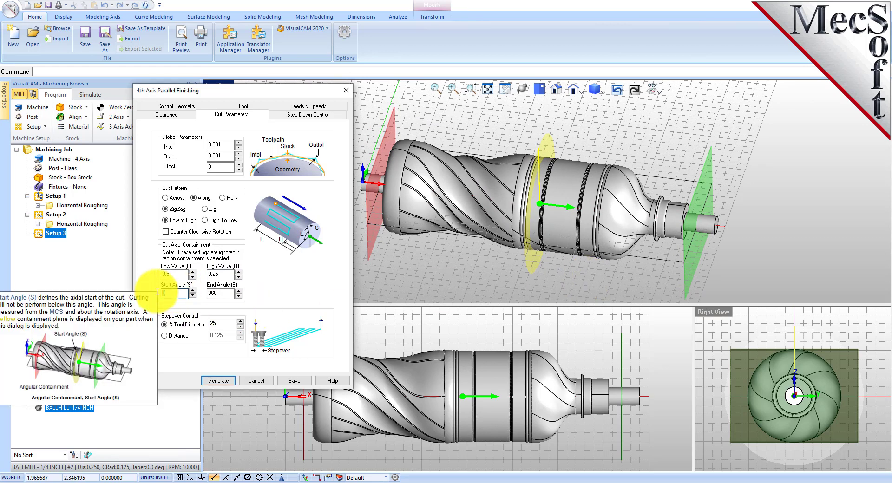
{"action": "left_click", "coordinate": [221, 293]}
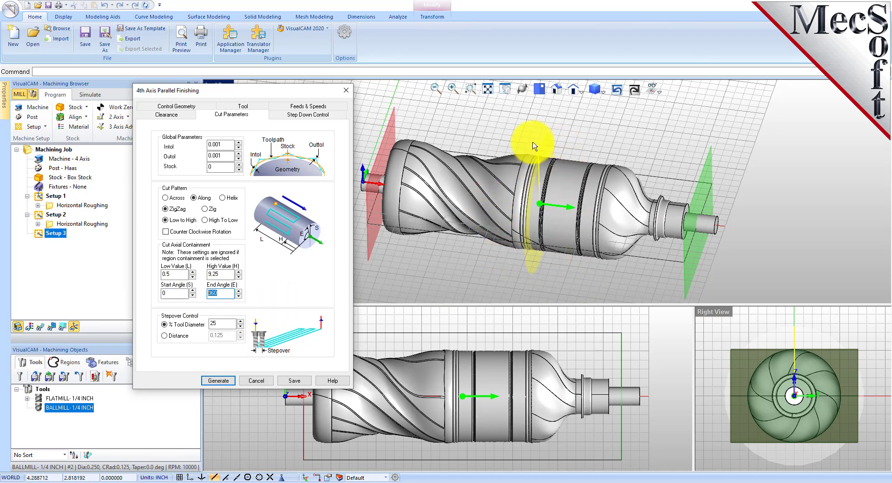
{"action": "mouse_move", "coordinate": [222, 294]}
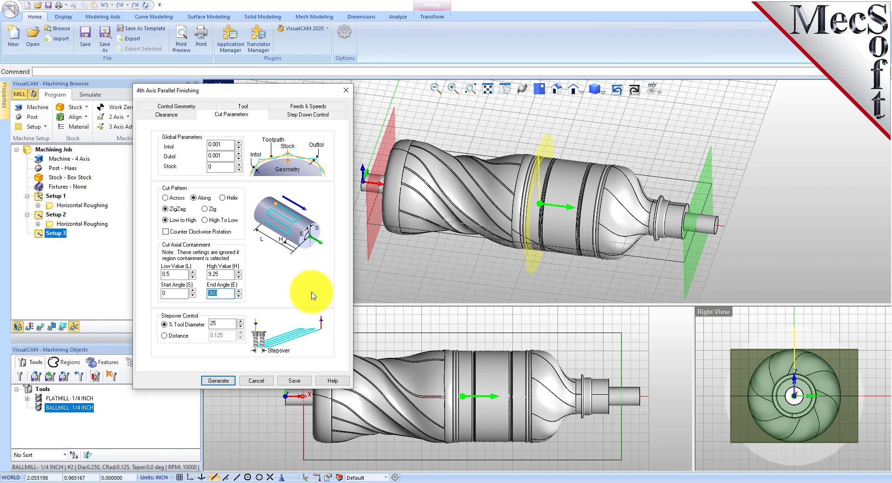
Set the stepover to 15% of the tool diameter and generate the finishing toolpath
{"action": "left_click", "coordinate": [209, 329]}
{"action": "type", "text": "15"}
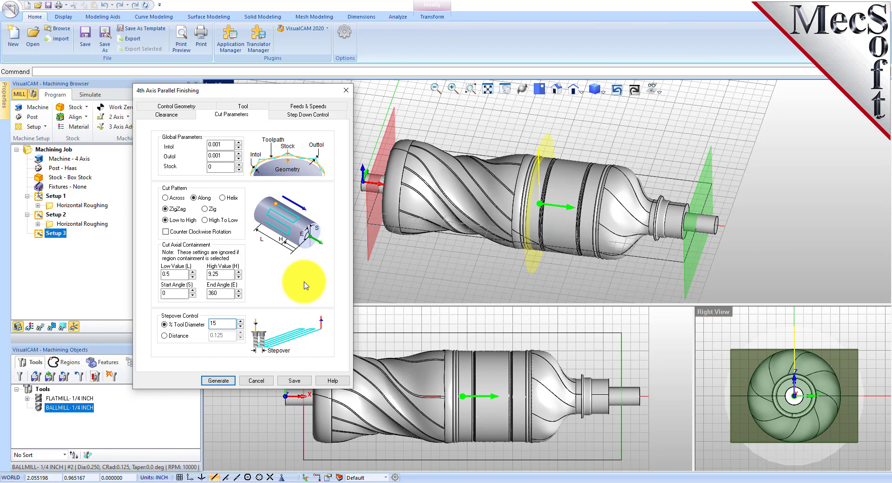
{"action": "left_click", "coordinate": [218, 380]}
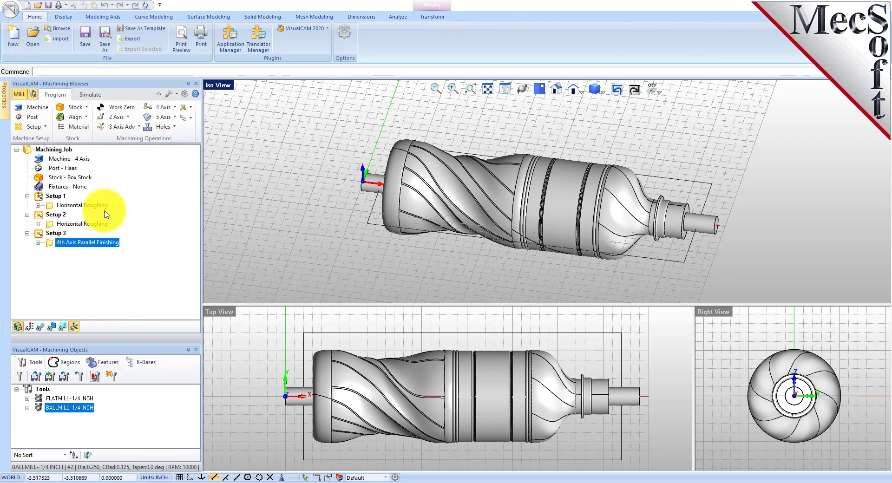
Play the 4-axis finishing simulation with the toolpath displayed, hiding the stock and showing the part instead
{"action": "left_click", "coordinate": [90, 95]}
{"action": "left_click", "coordinate": [62, 326]}
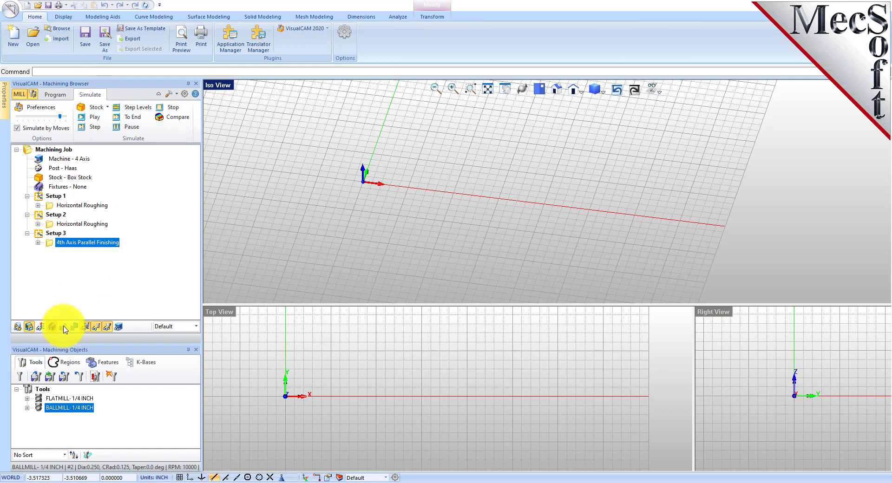
{"action": "left_click", "coordinate": [97, 119]}
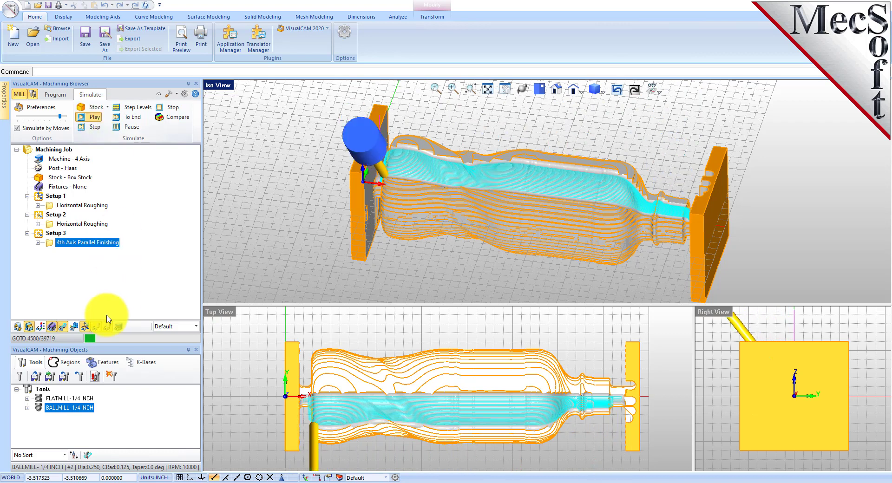
{"action": "left_click", "coordinate": [27, 327]}
{"action": "left_click", "coordinate": [17, 326]}
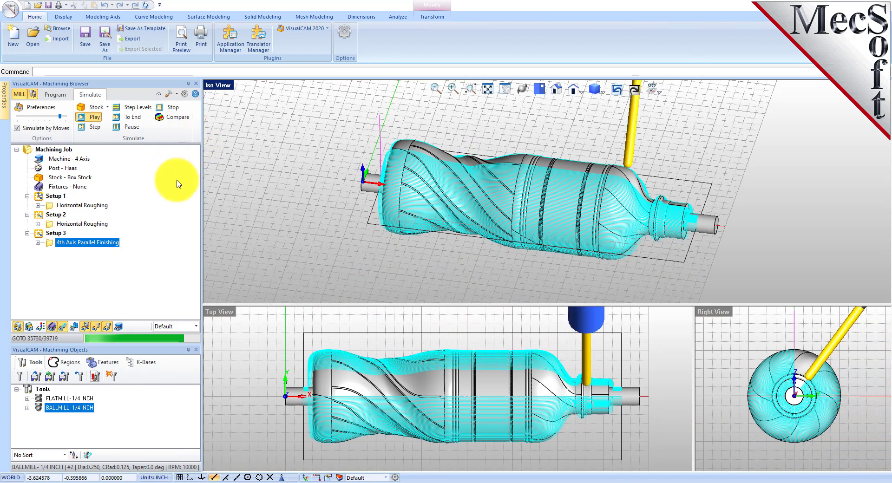
Post the entire machining job with the Haas post, saving the NC file under the suggested name in the VisualCAD folder
{"action": "left_click", "coordinate": [60, 97]}
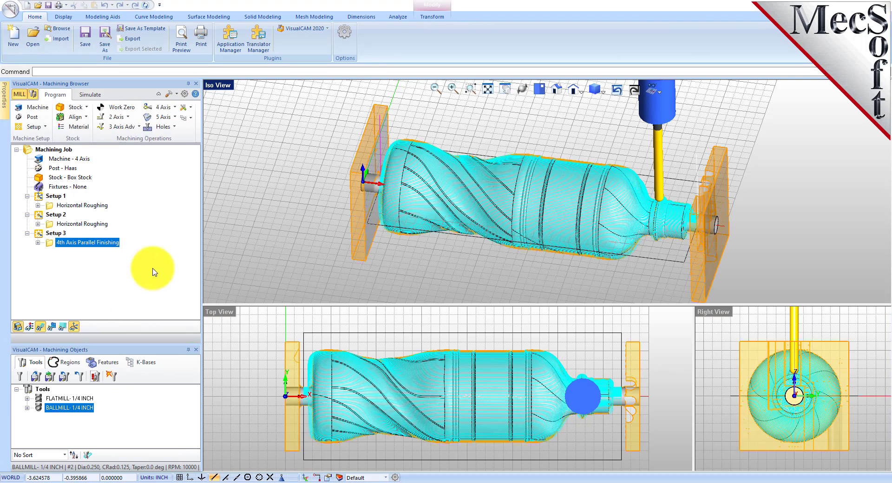
{"action": "right_click", "coordinate": [63, 150]}
{"action": "left_click", "coordinate": [88, 170]}
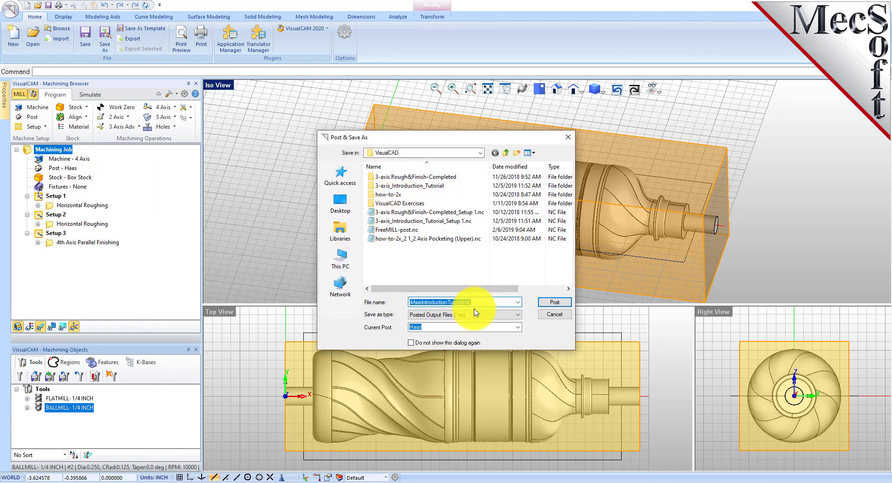
{"action": "left_click", "coordinate": [556, 303]}
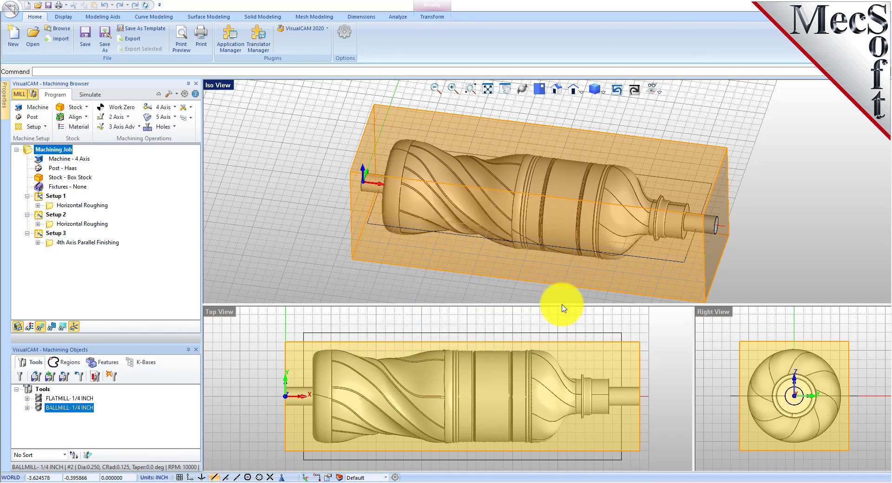
{"action": "left_click_drag", "start_coordinate": [645, 60], "coordinate": [632, 19]}
{"action": "left_click", "coordinate": [639, 37]}
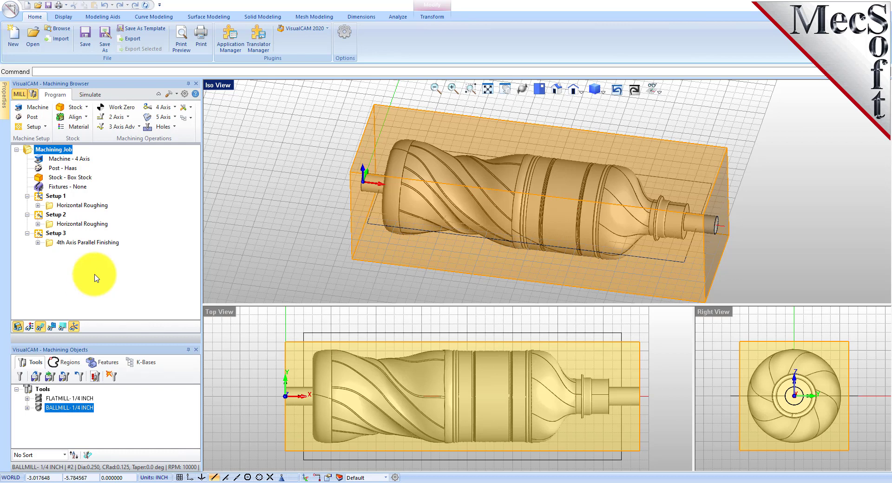
Check the Post option offered for Setup 1 alone, without posting the setup
{"action": "left_click", "coordinate": [46, 197]}
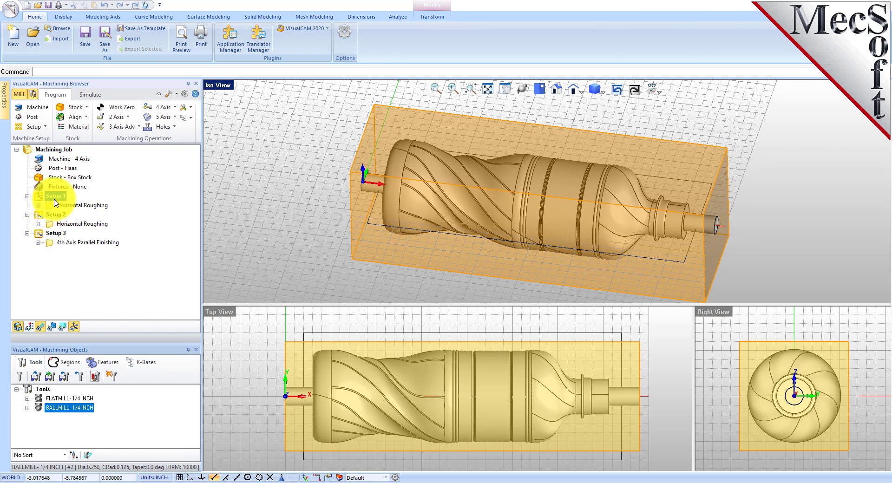
{"action": "right_click", "coordinate": [55, 198]}
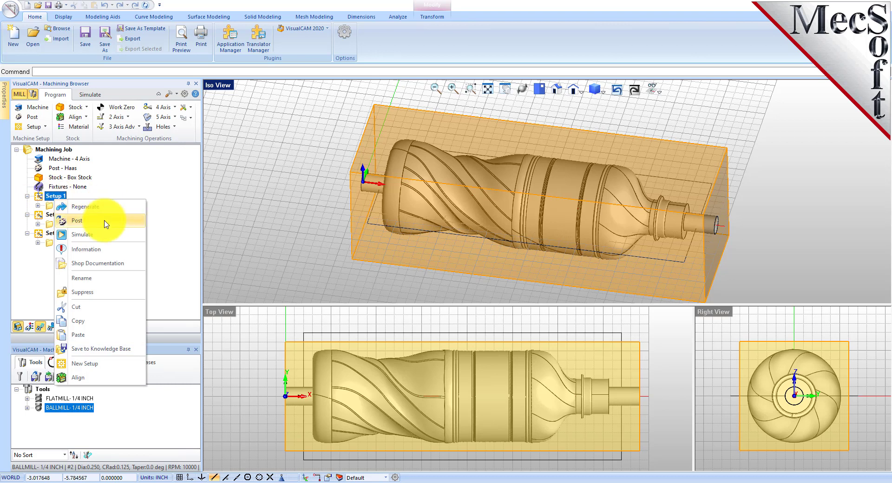
{"action": "left_click", "coordinate": [177, 282]}
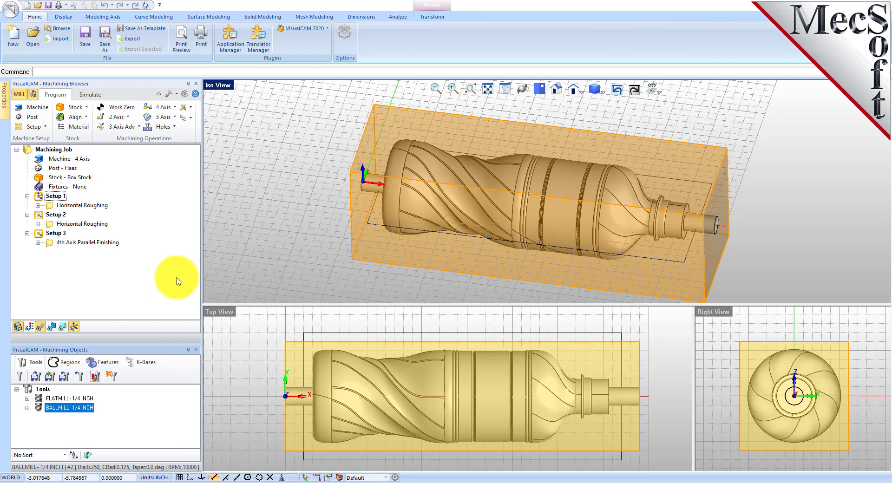
Select the Setup 2 Horizontal Roughing and Setup 3 4th Axis Parallel Finishing operations together and bring up their available commands
{"action": "left_click", "coordinate": [82, 224]}
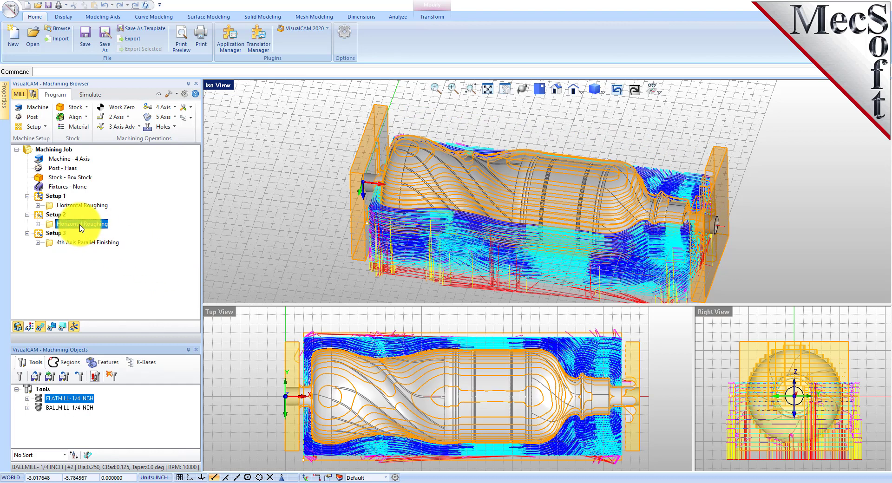
{"action": "left_click", "coordinate": [87, 243], "text": "ctrl"}
{"action": "right_click", "coordinate": [88, 247]}
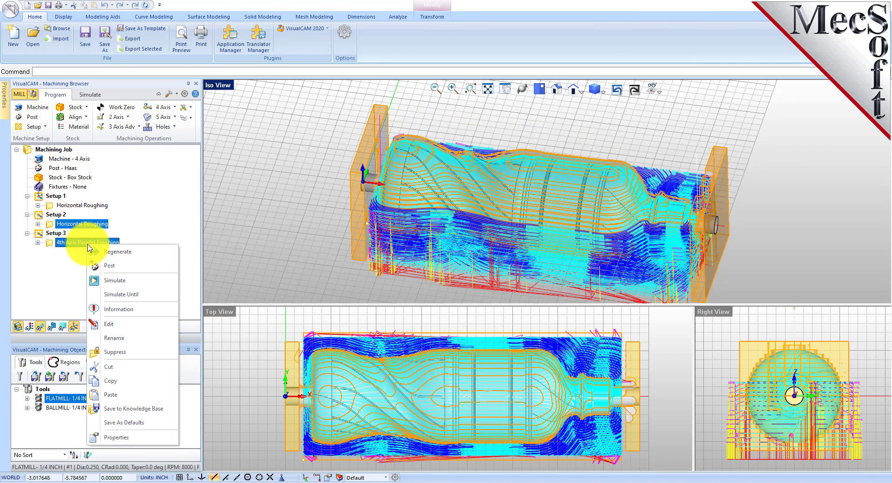